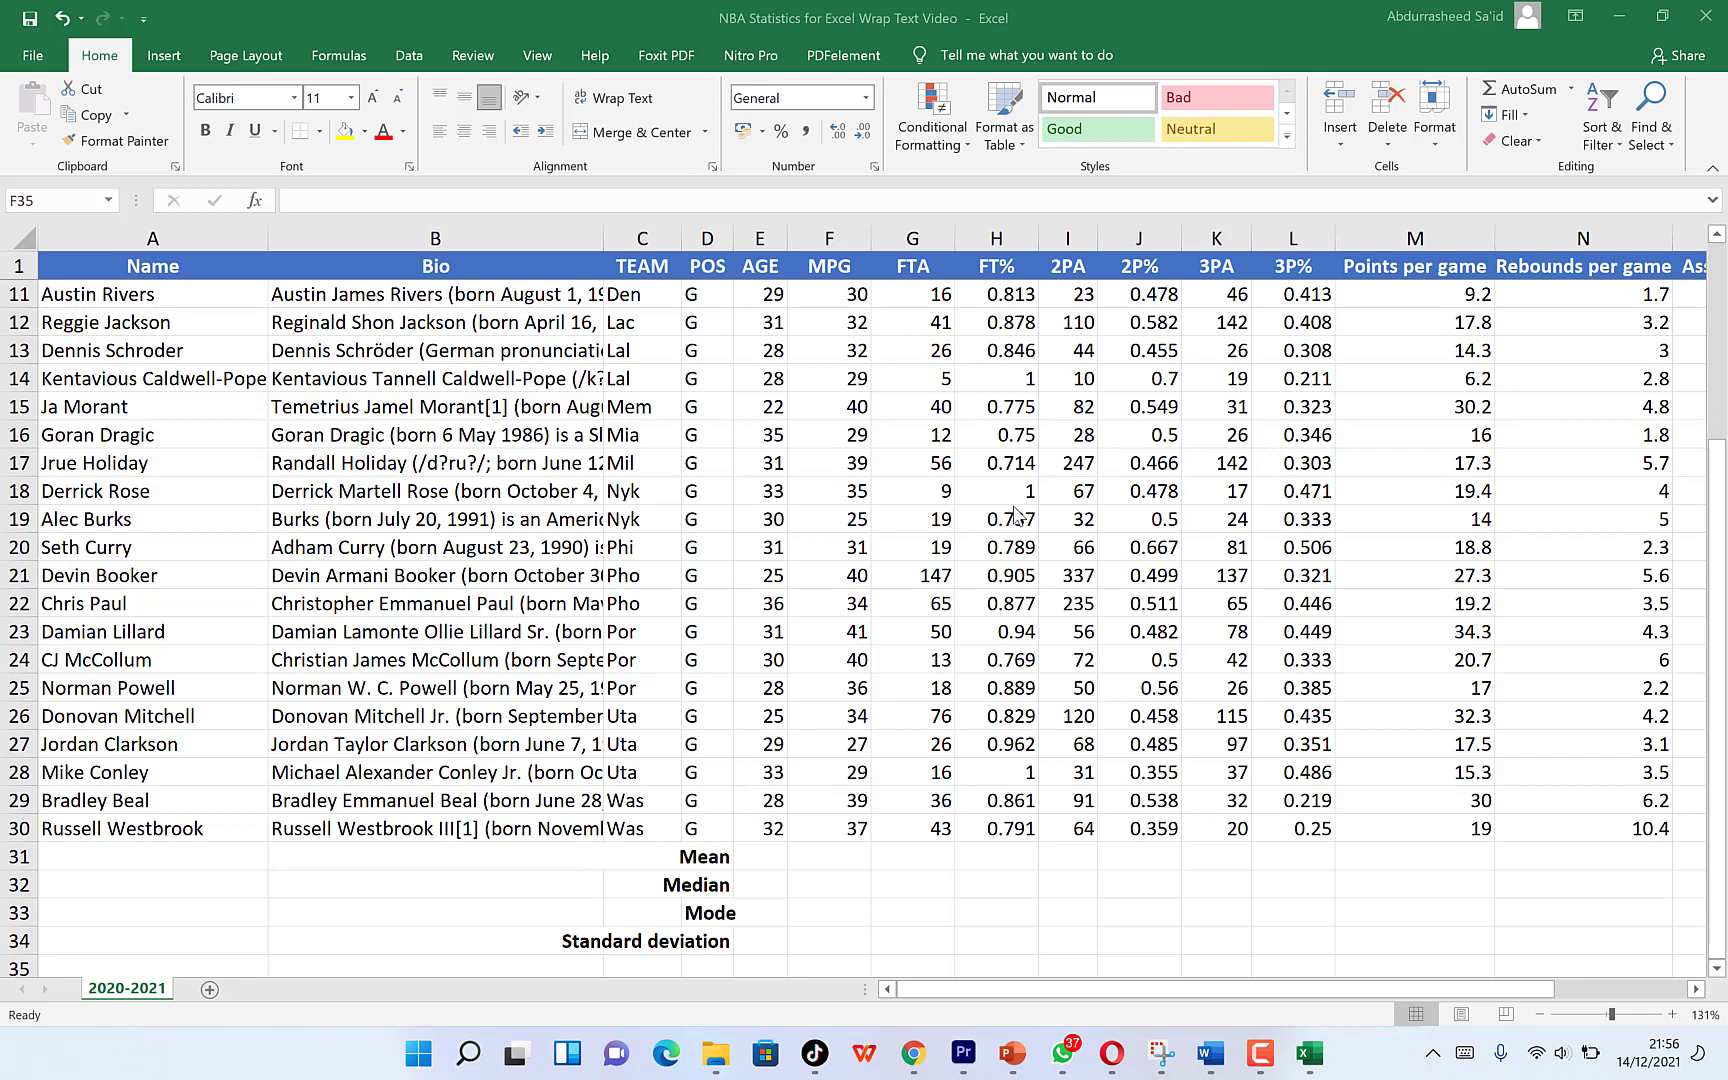
- Start an AVERAGE formula in cell E31, the Mean row of the AGE column
{"action": "scroll", "coordinate": [1017, 515], "scroll_direction": "up", "scroll_amount": 3}
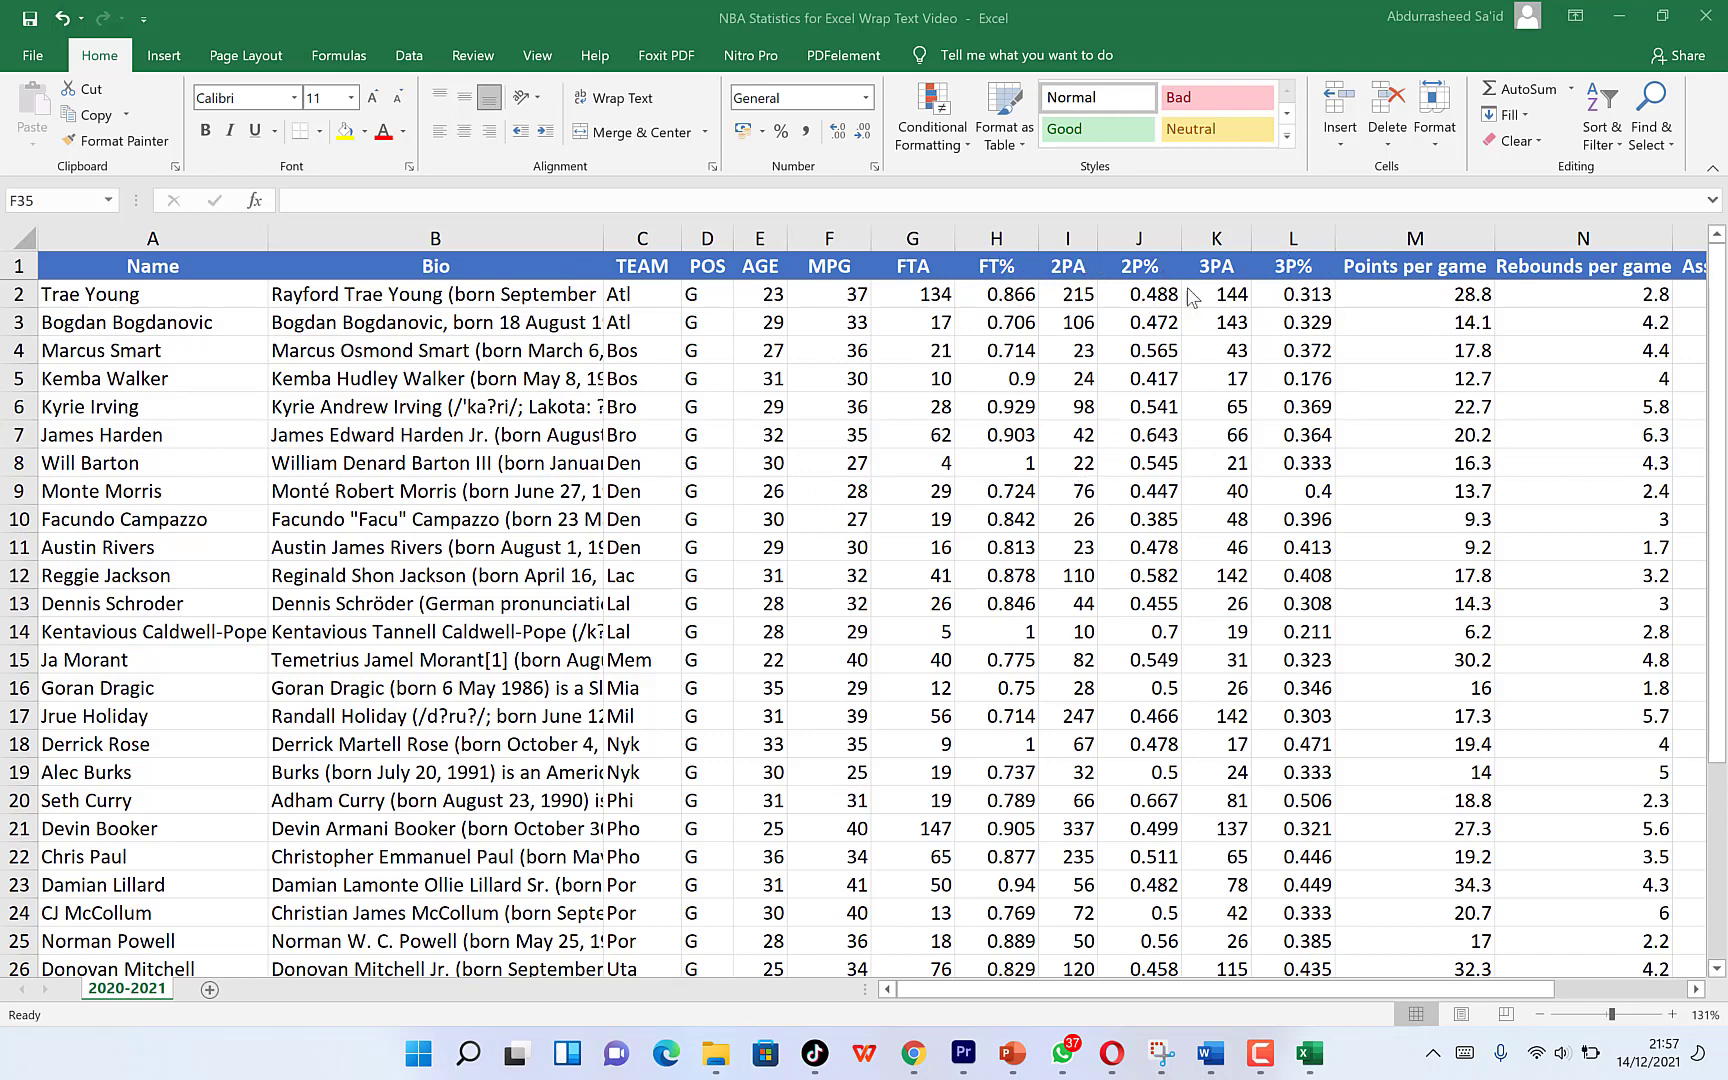
{"action": "scroll", "coordinate": [1133, 460], "scroll_direction": "down", "scroll_amount": 4}
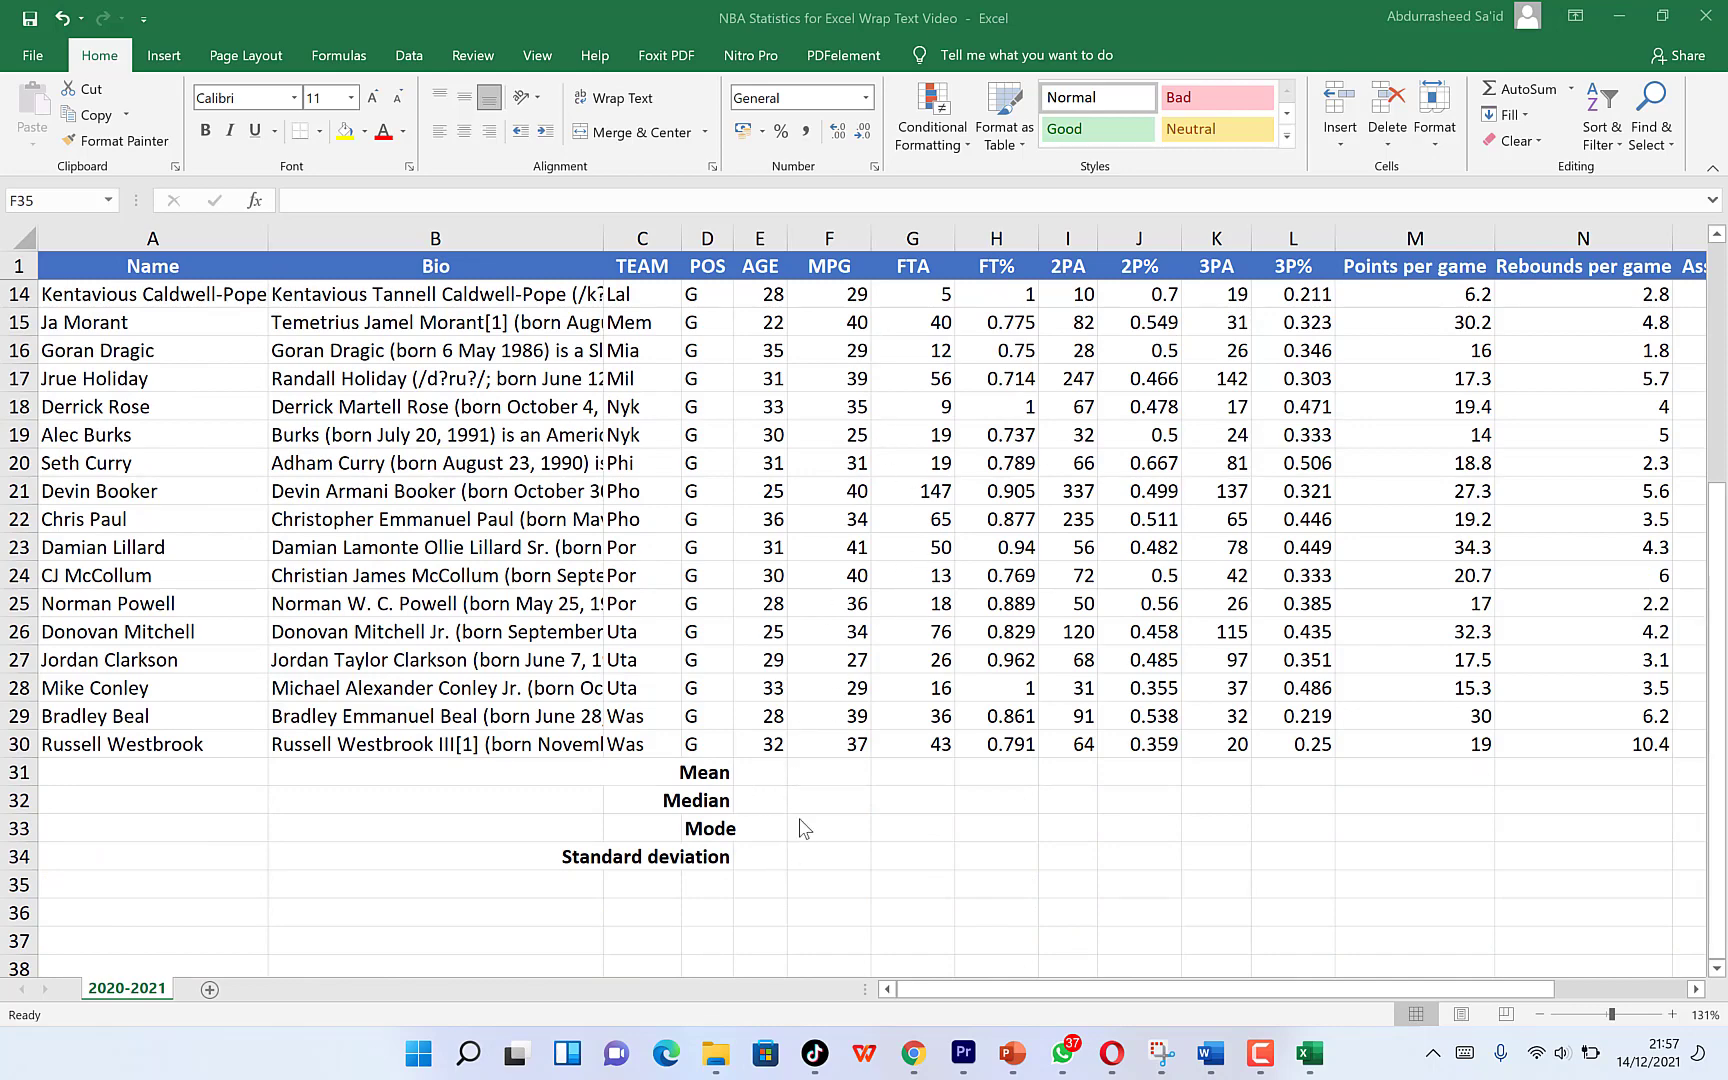
{"action": "scroll", "coordinate": [843, 338], "scroll_direction": "up", "scroll_amount": 4}
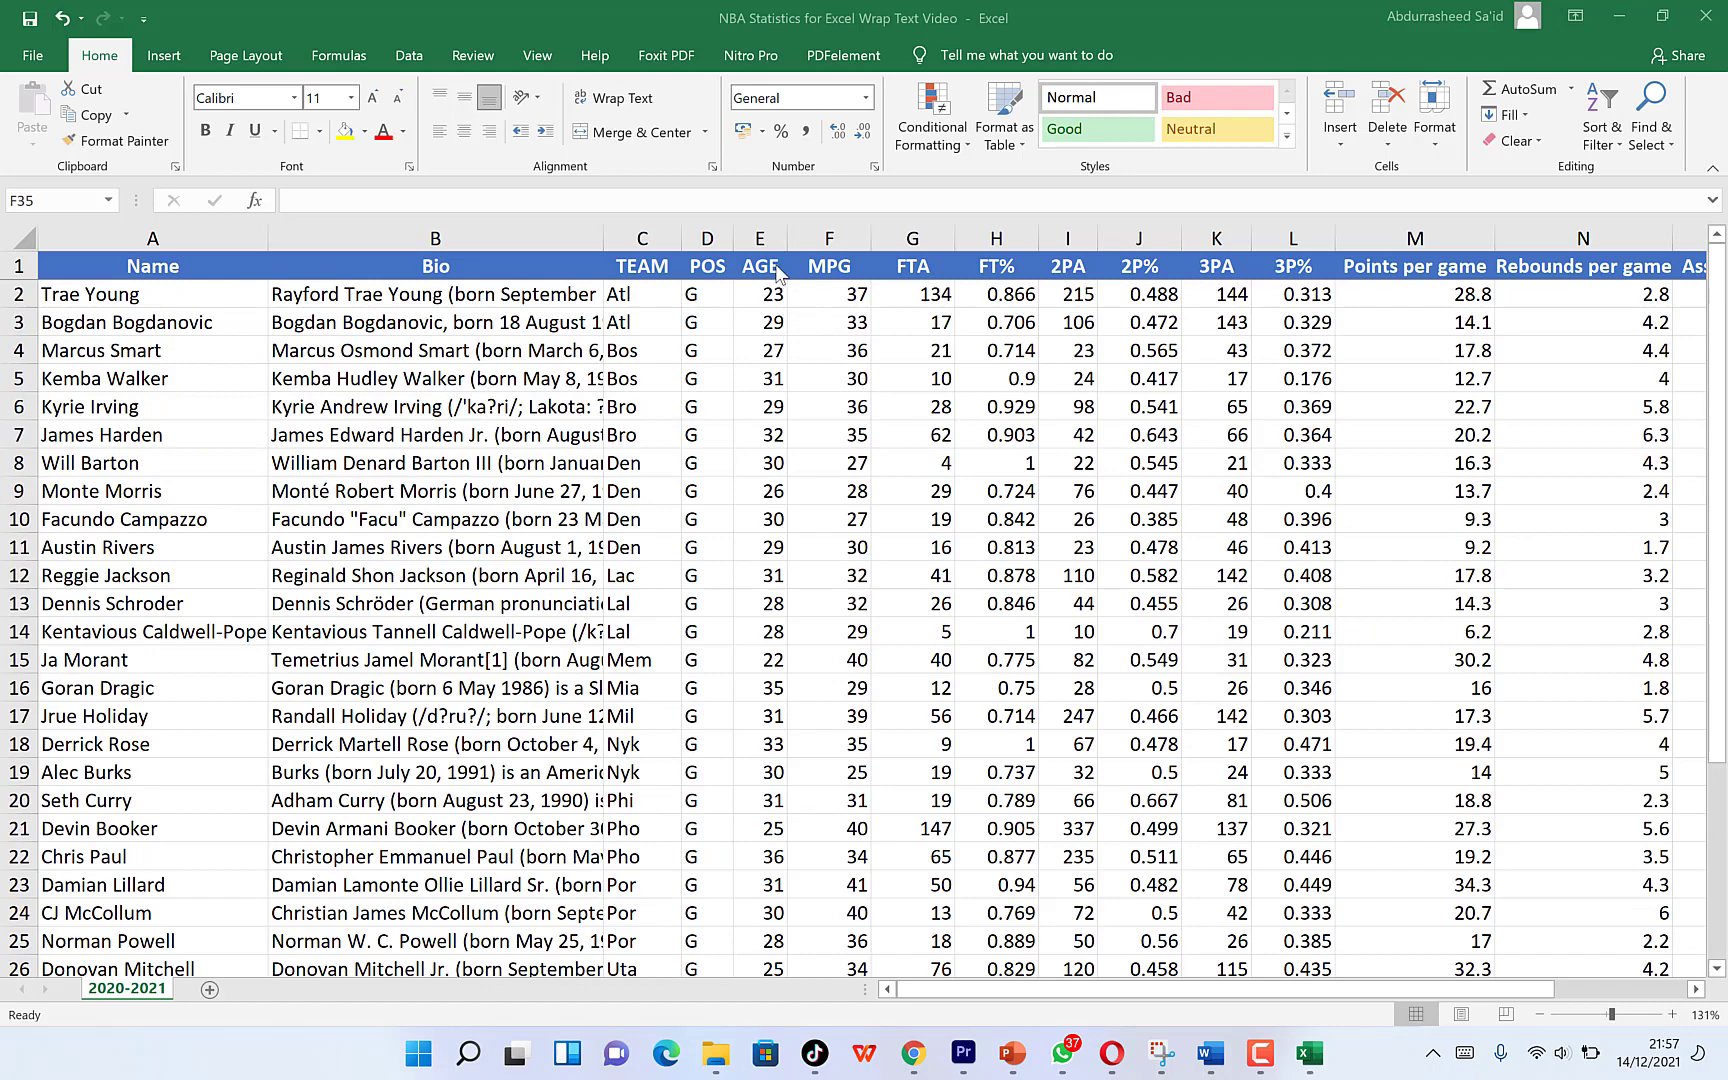
{"action": "scroll", "coordinate": [1020, 530], "scroll_direction": "down", "scroll_amount": 3}
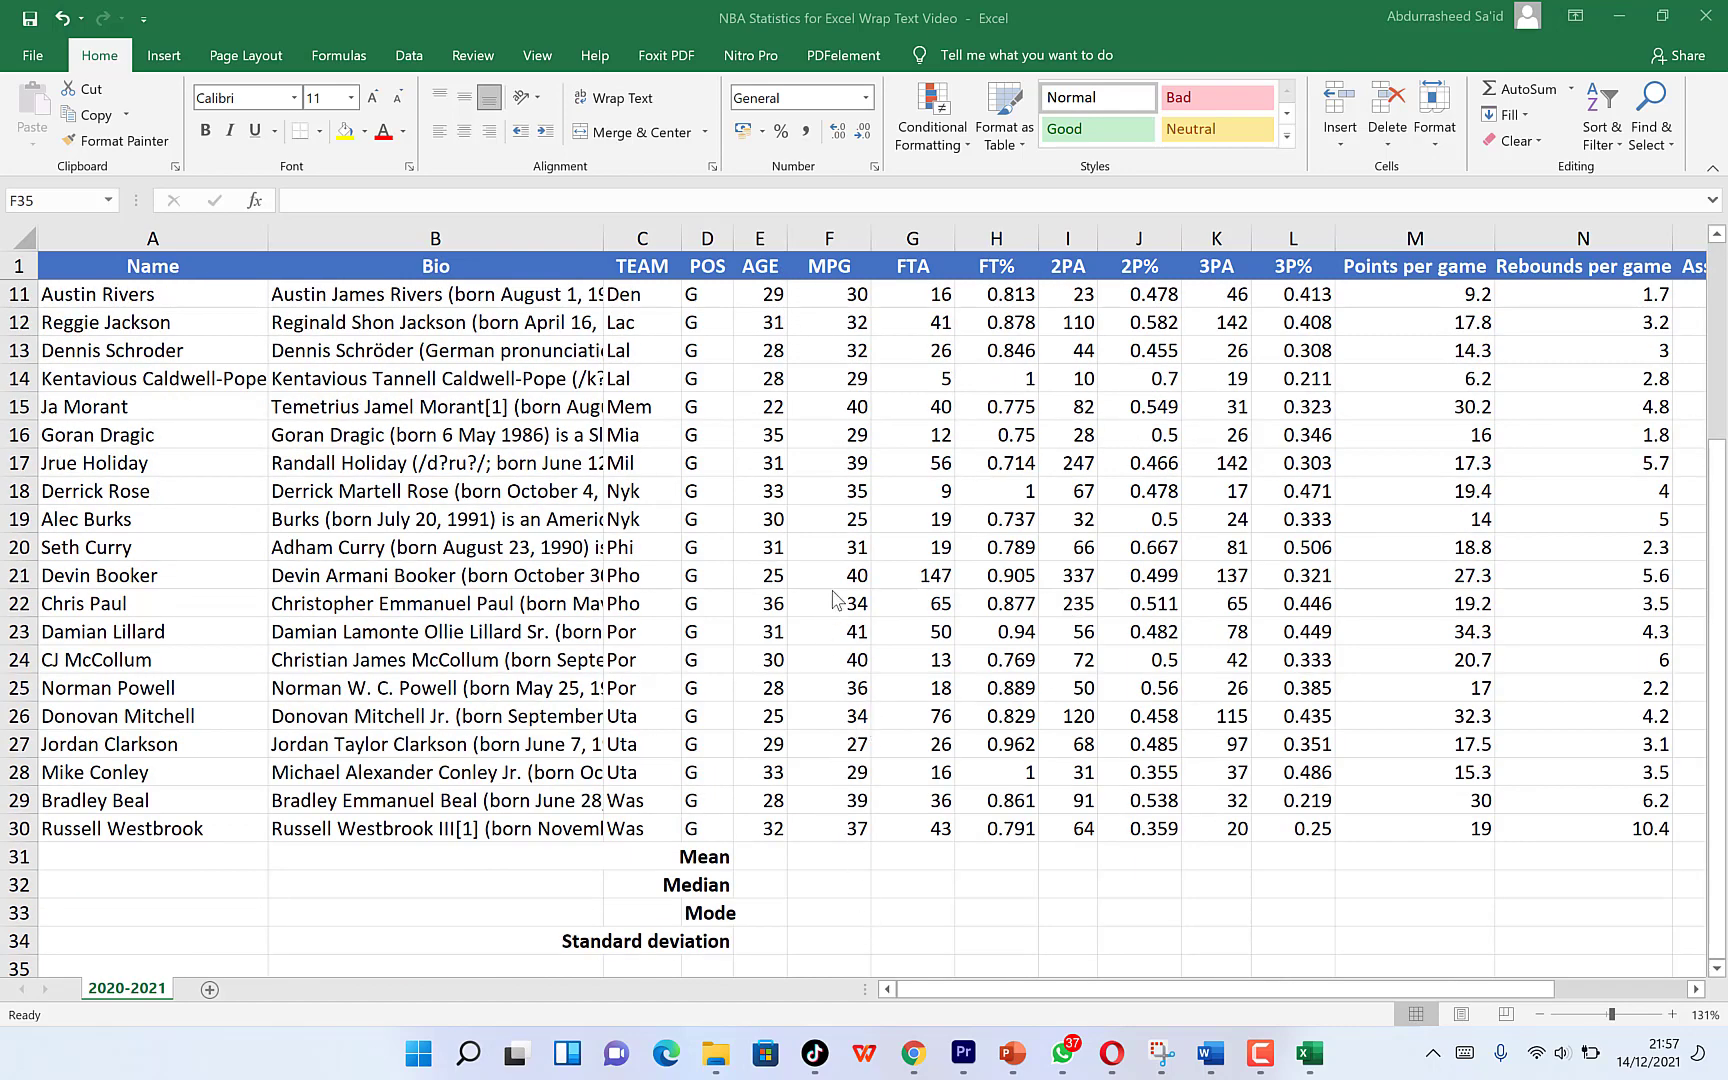
{"action": "left_click", "coordinate": [763, 853]}
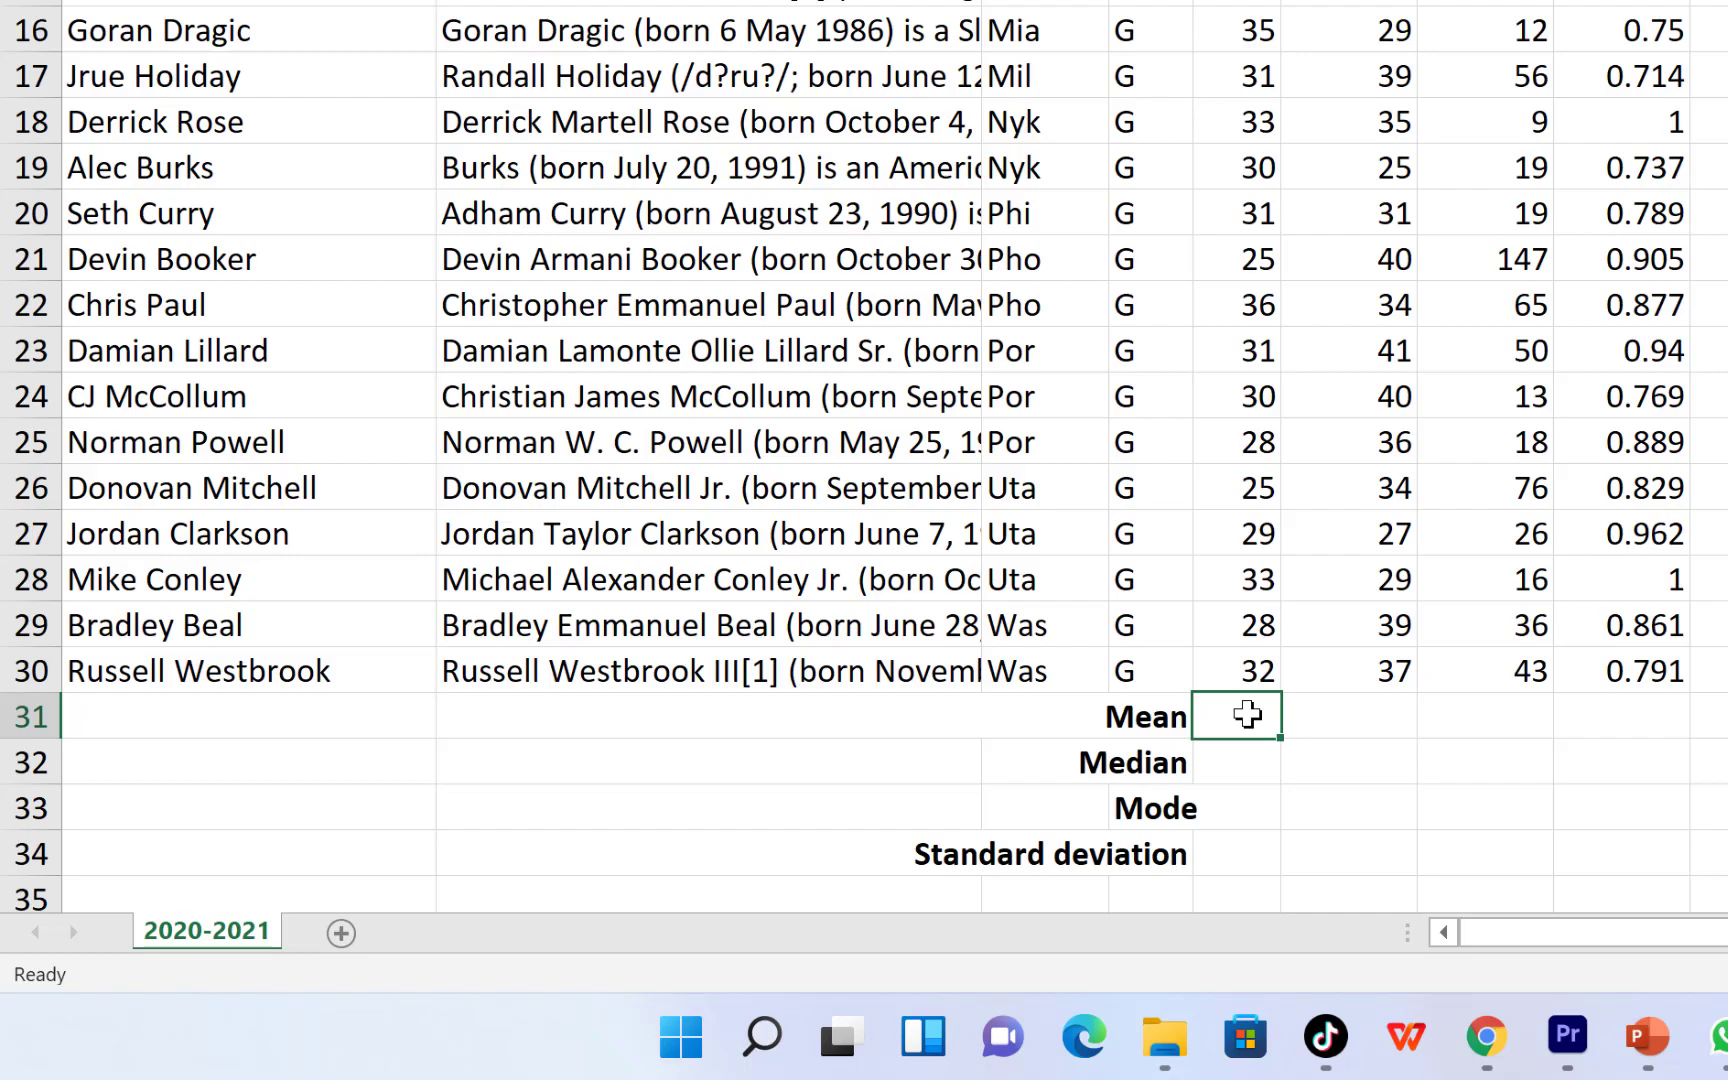
{"action": "type", "text": "=a"}
{"action": "type", "text": "ve"}
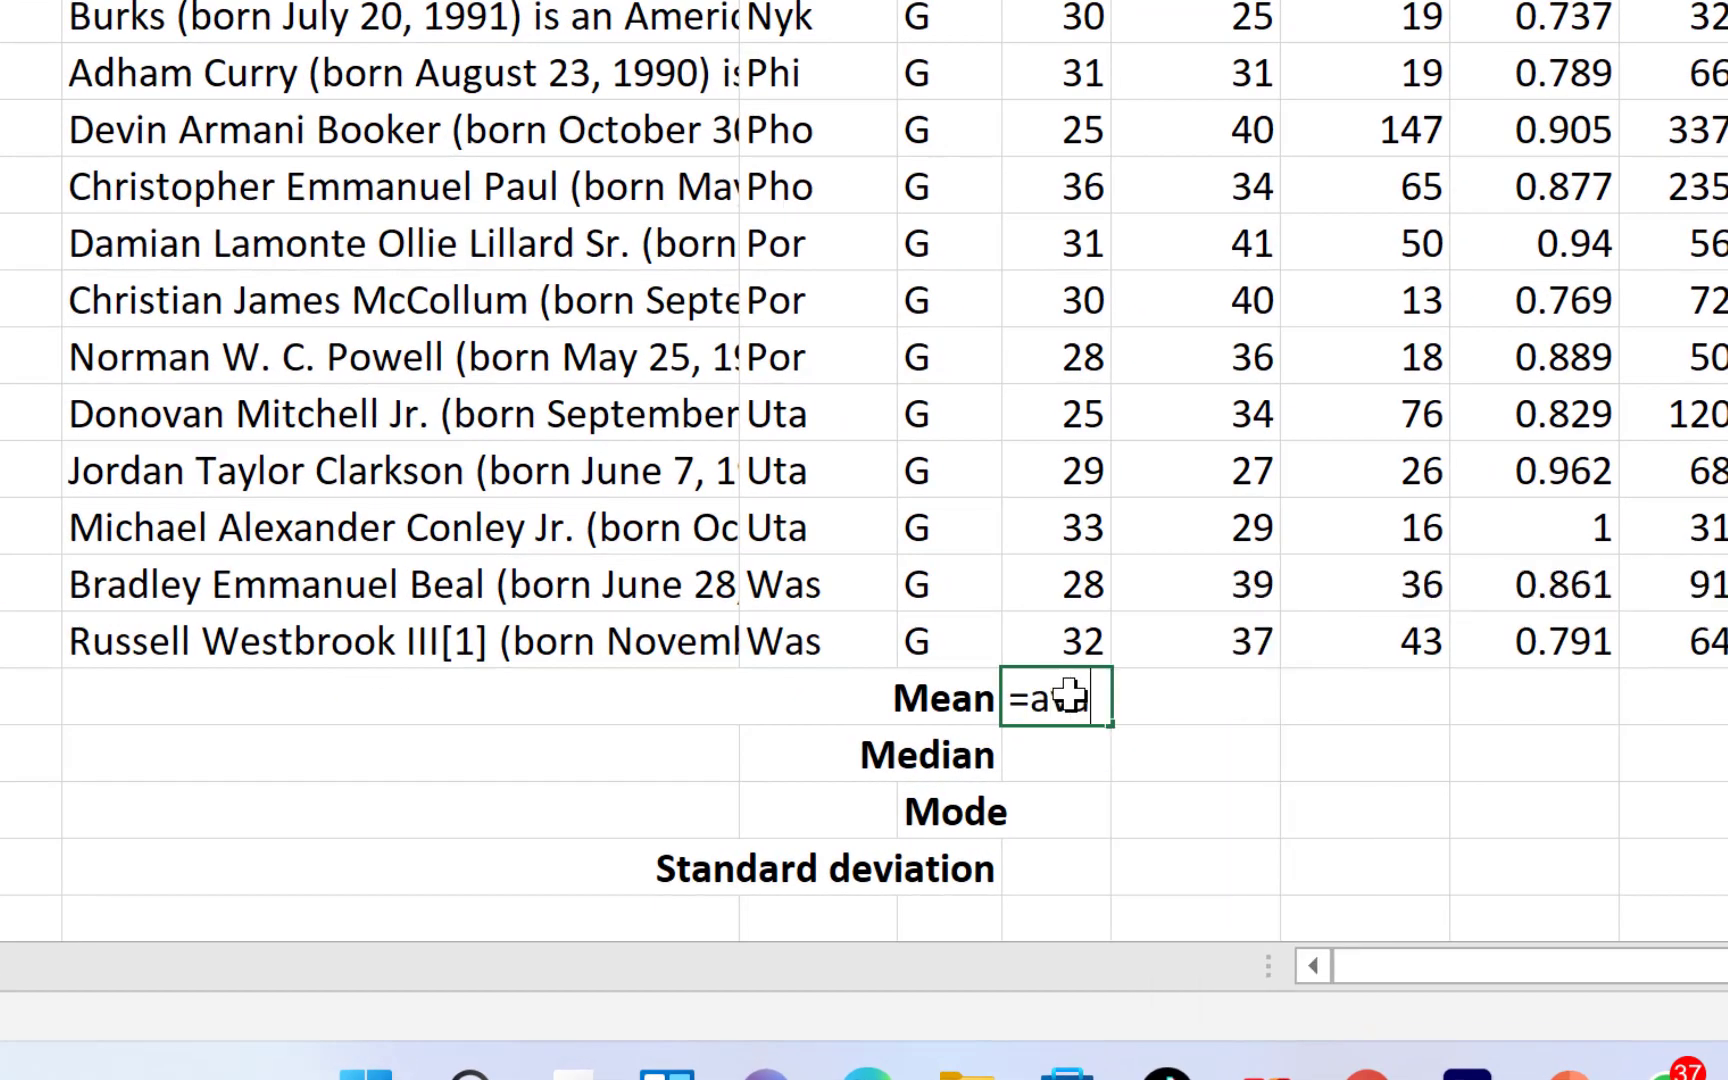
{"action": "type", "text": "r"}
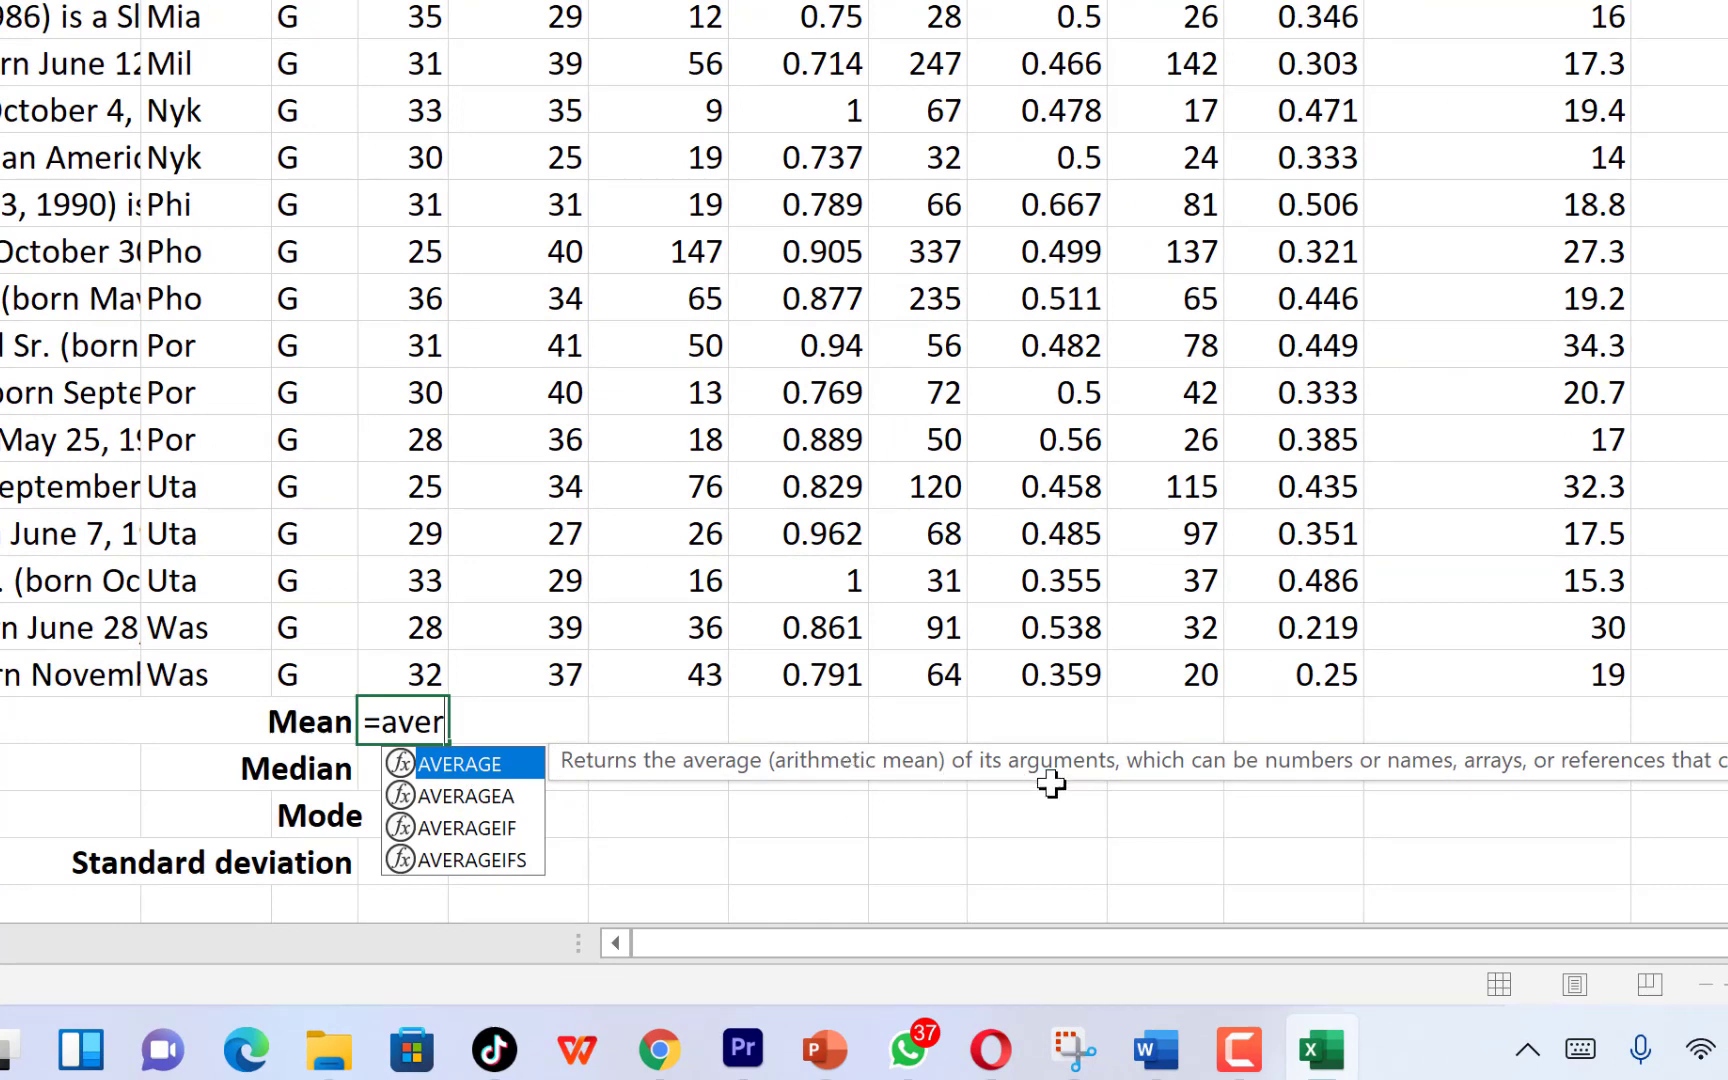
{"action": "double_click", "coordinate": [452, 768]}
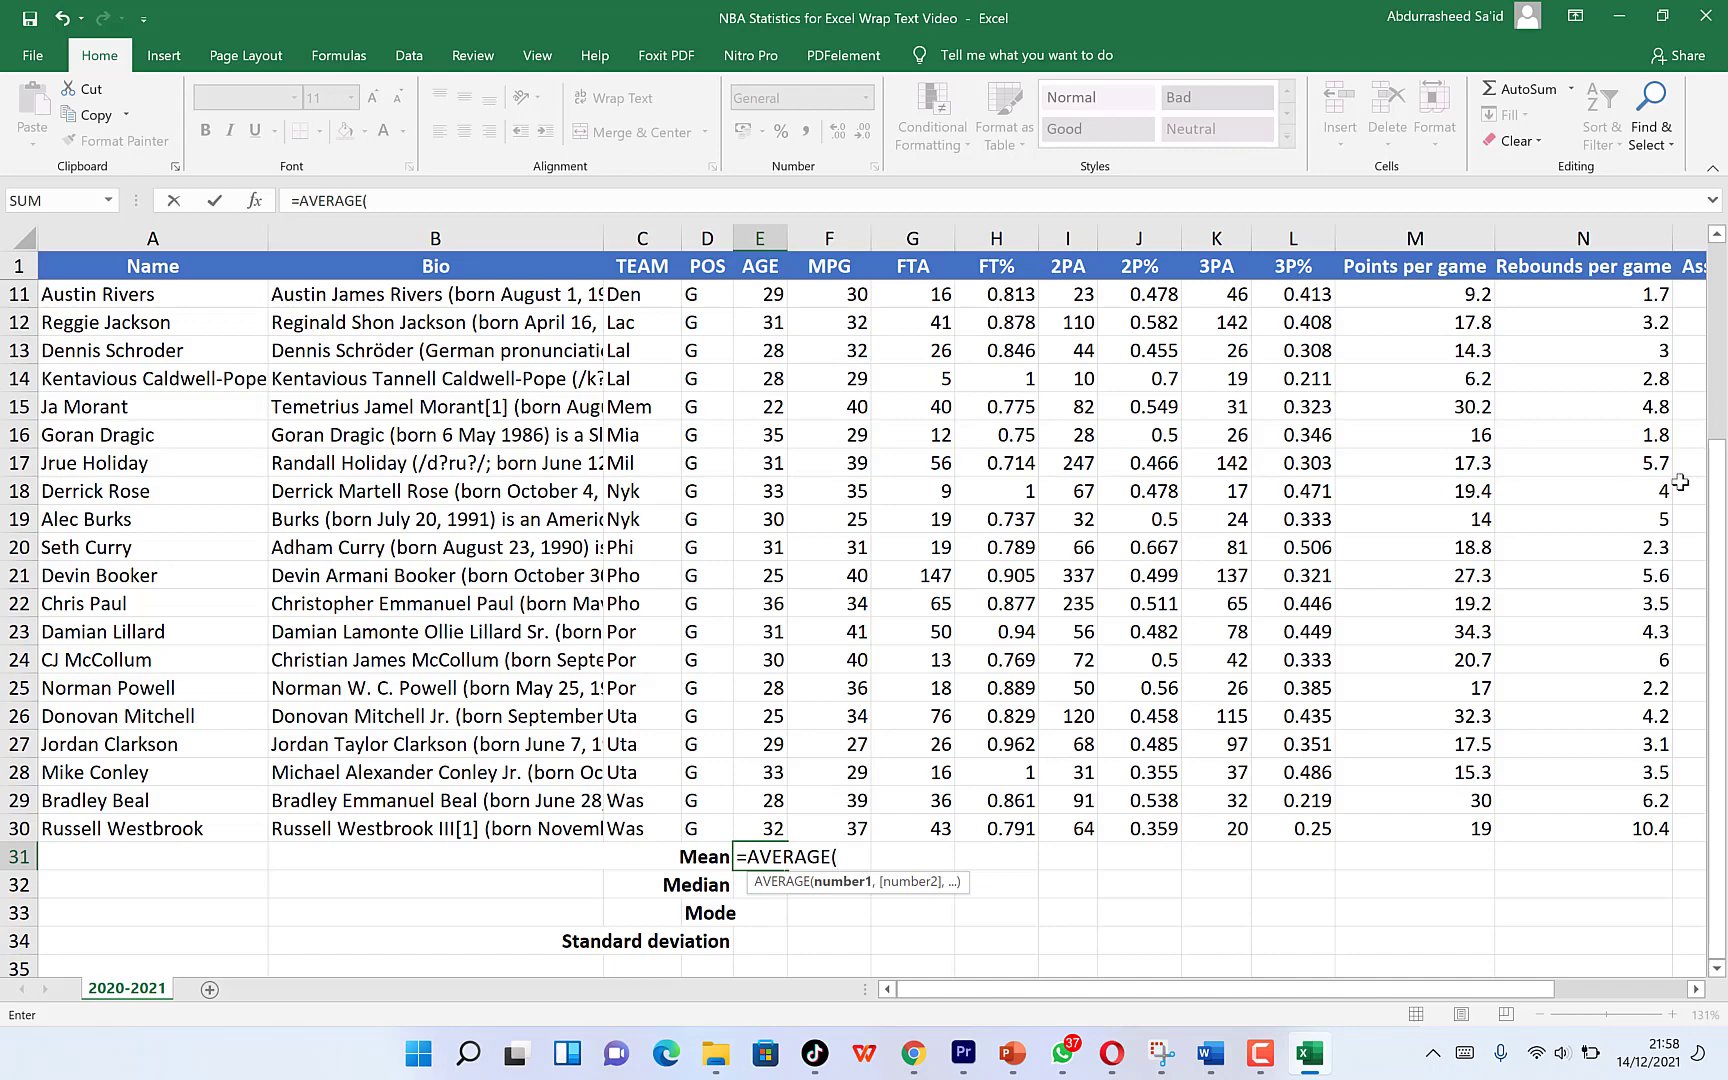
- Complete the AVERAGE formula with the AGE values in E2:E30 as its range
{"action": "left_click_drag", "start_coordinate": [1720, 503], "coordinate": [1720, 309]}
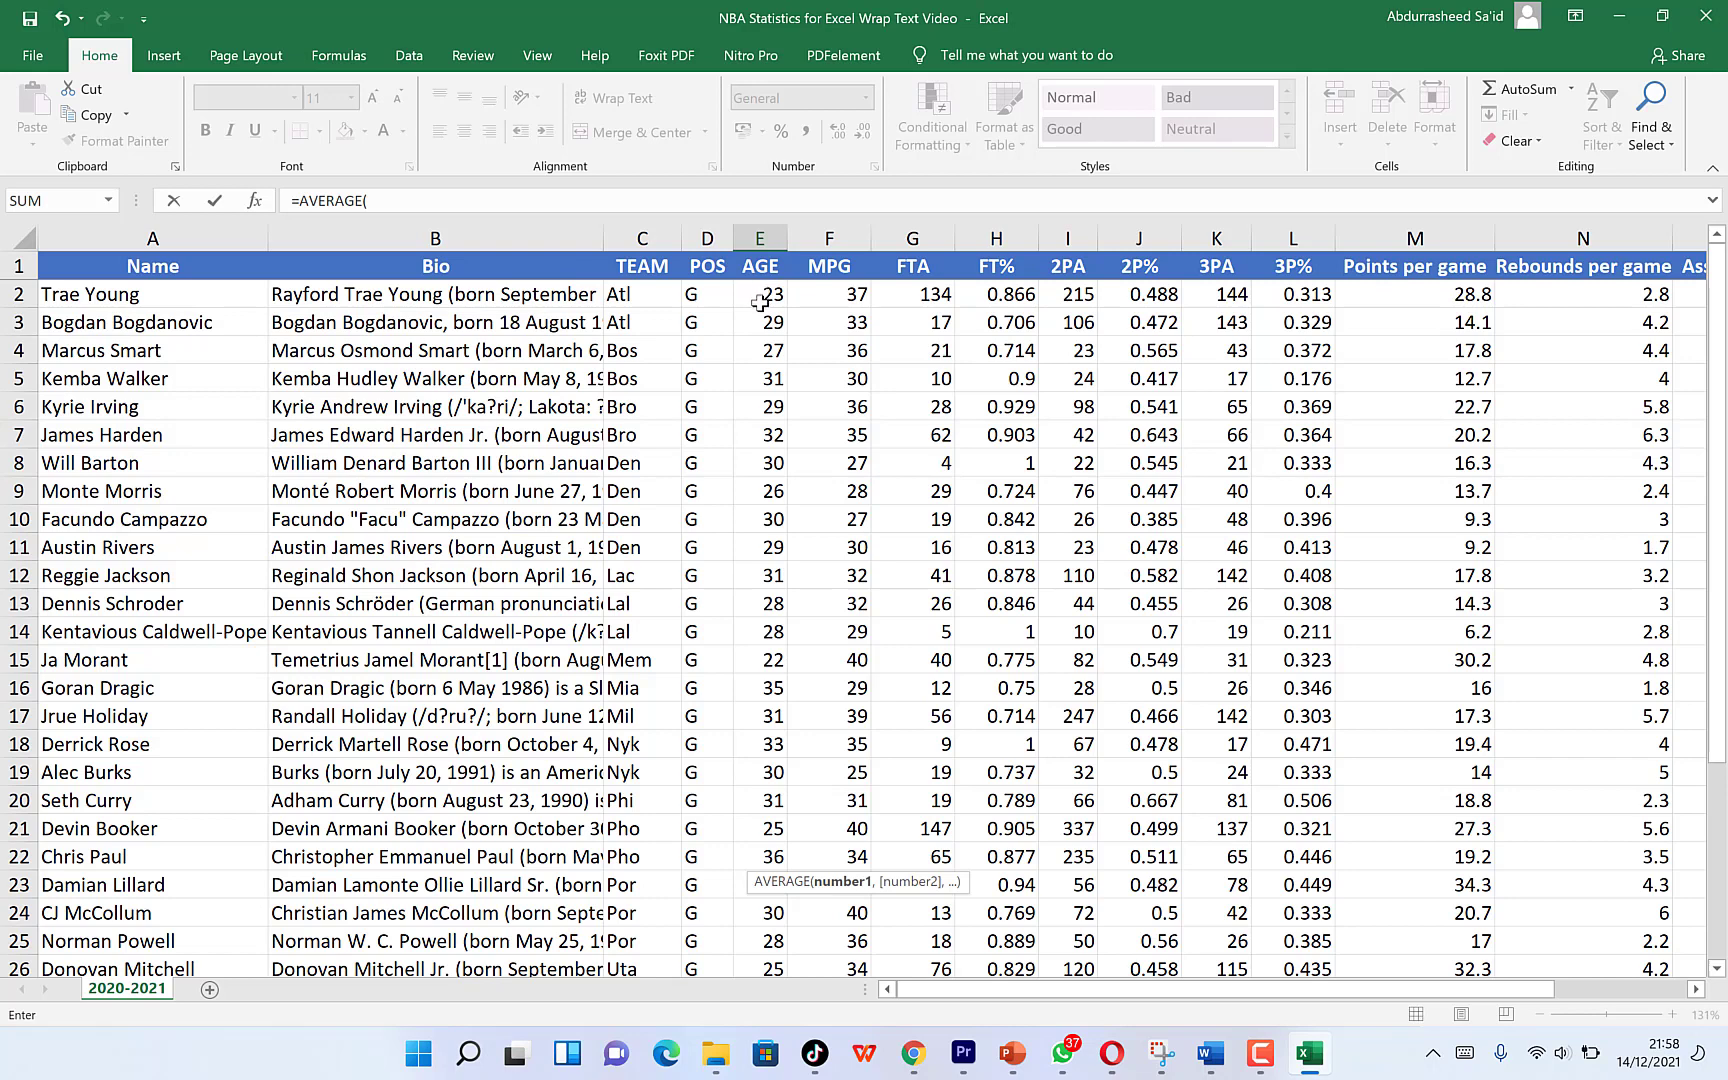
{"action": "left_click", "coordinate": [1716, 456]}
{"action": "left_click_drag", "start_coordinate": [1716, 456], "coordinate": [1692, 663]}
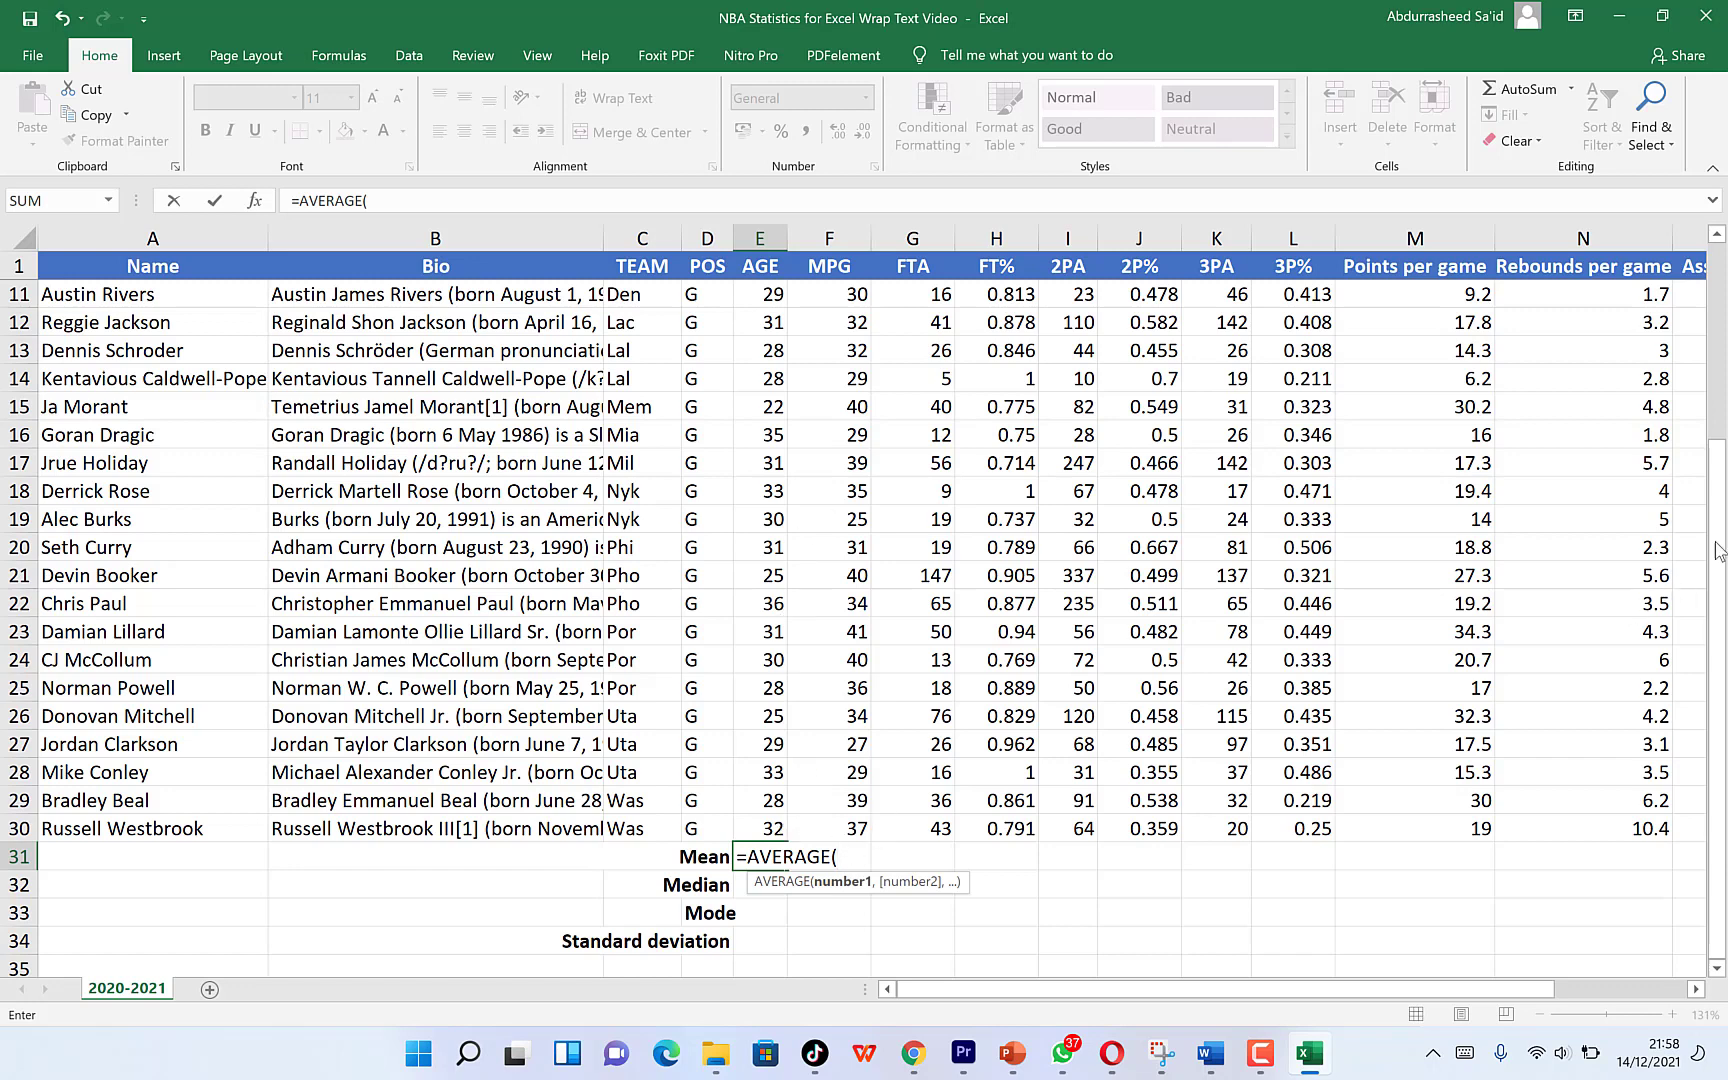
{"action": "left_click_drag", "start_coordinate": [1718, 550], "coordinate": [1718, 350]}
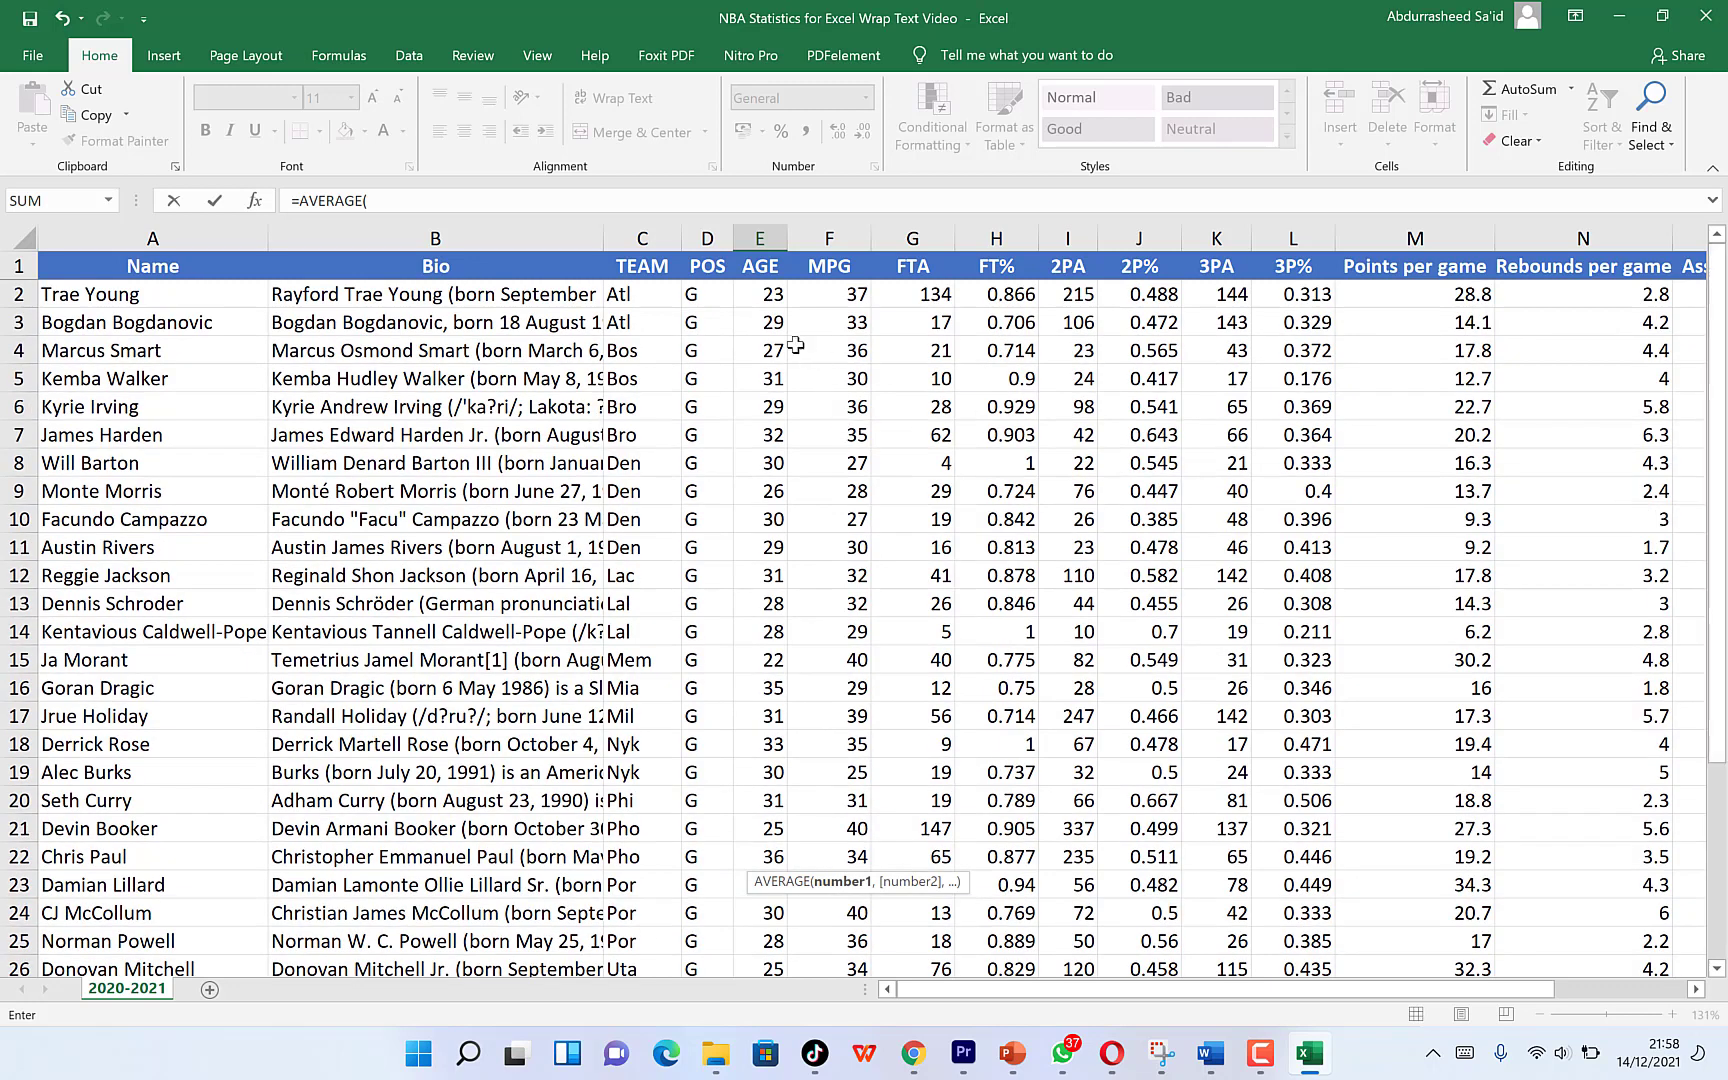
{"action": "left_click_drag", "start_coordinate": [760, 294], "coordinate": [760, 808]}
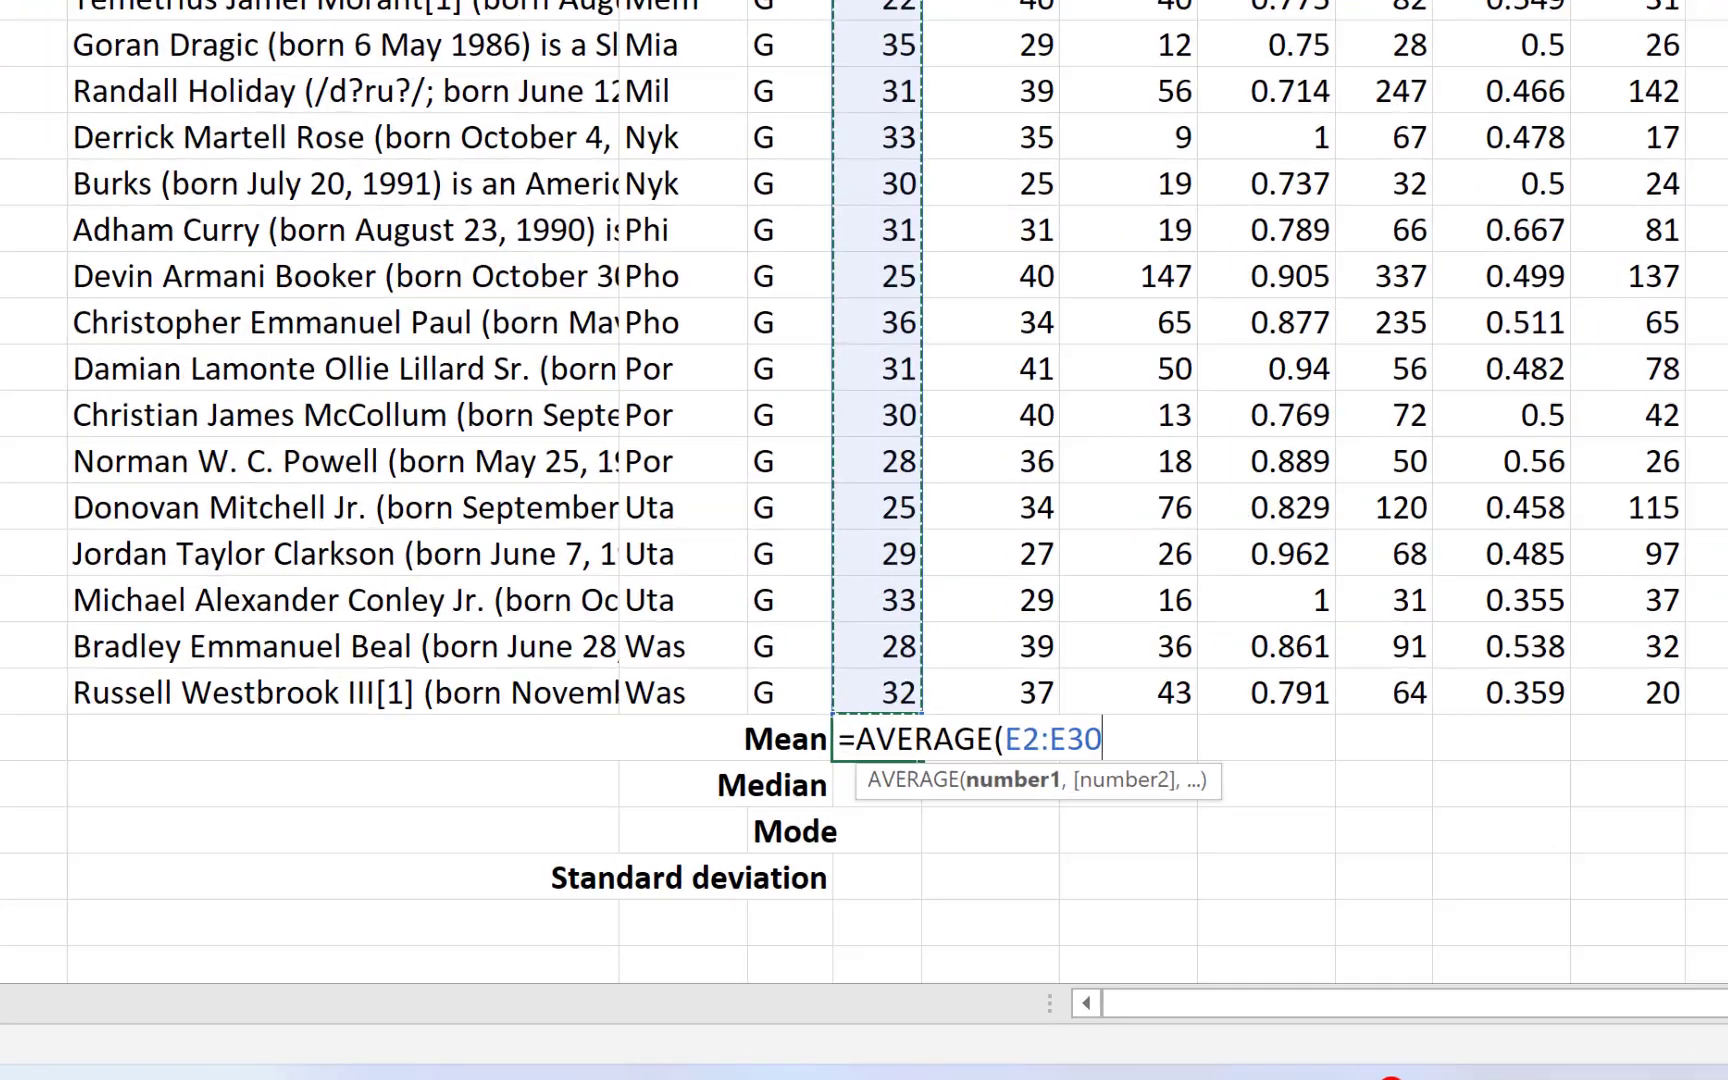
{"action": "type", "text": ")"}
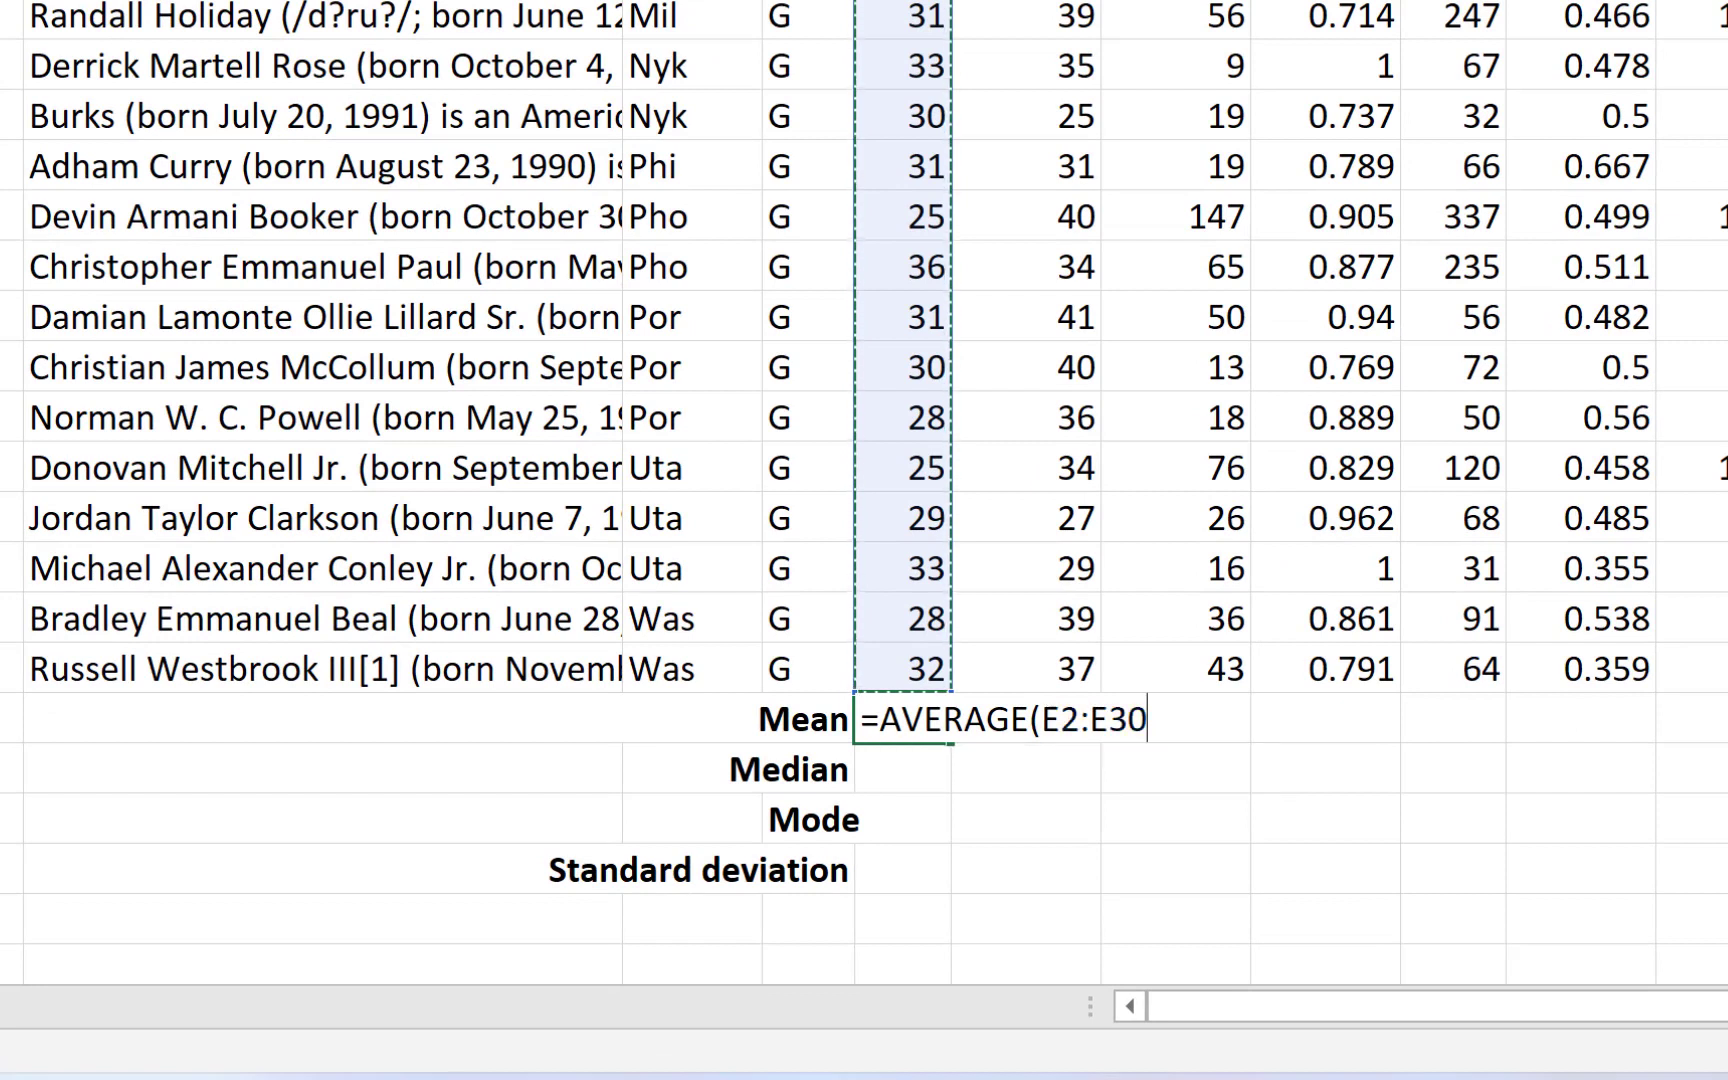
{"action": "key", "text": "Return"}
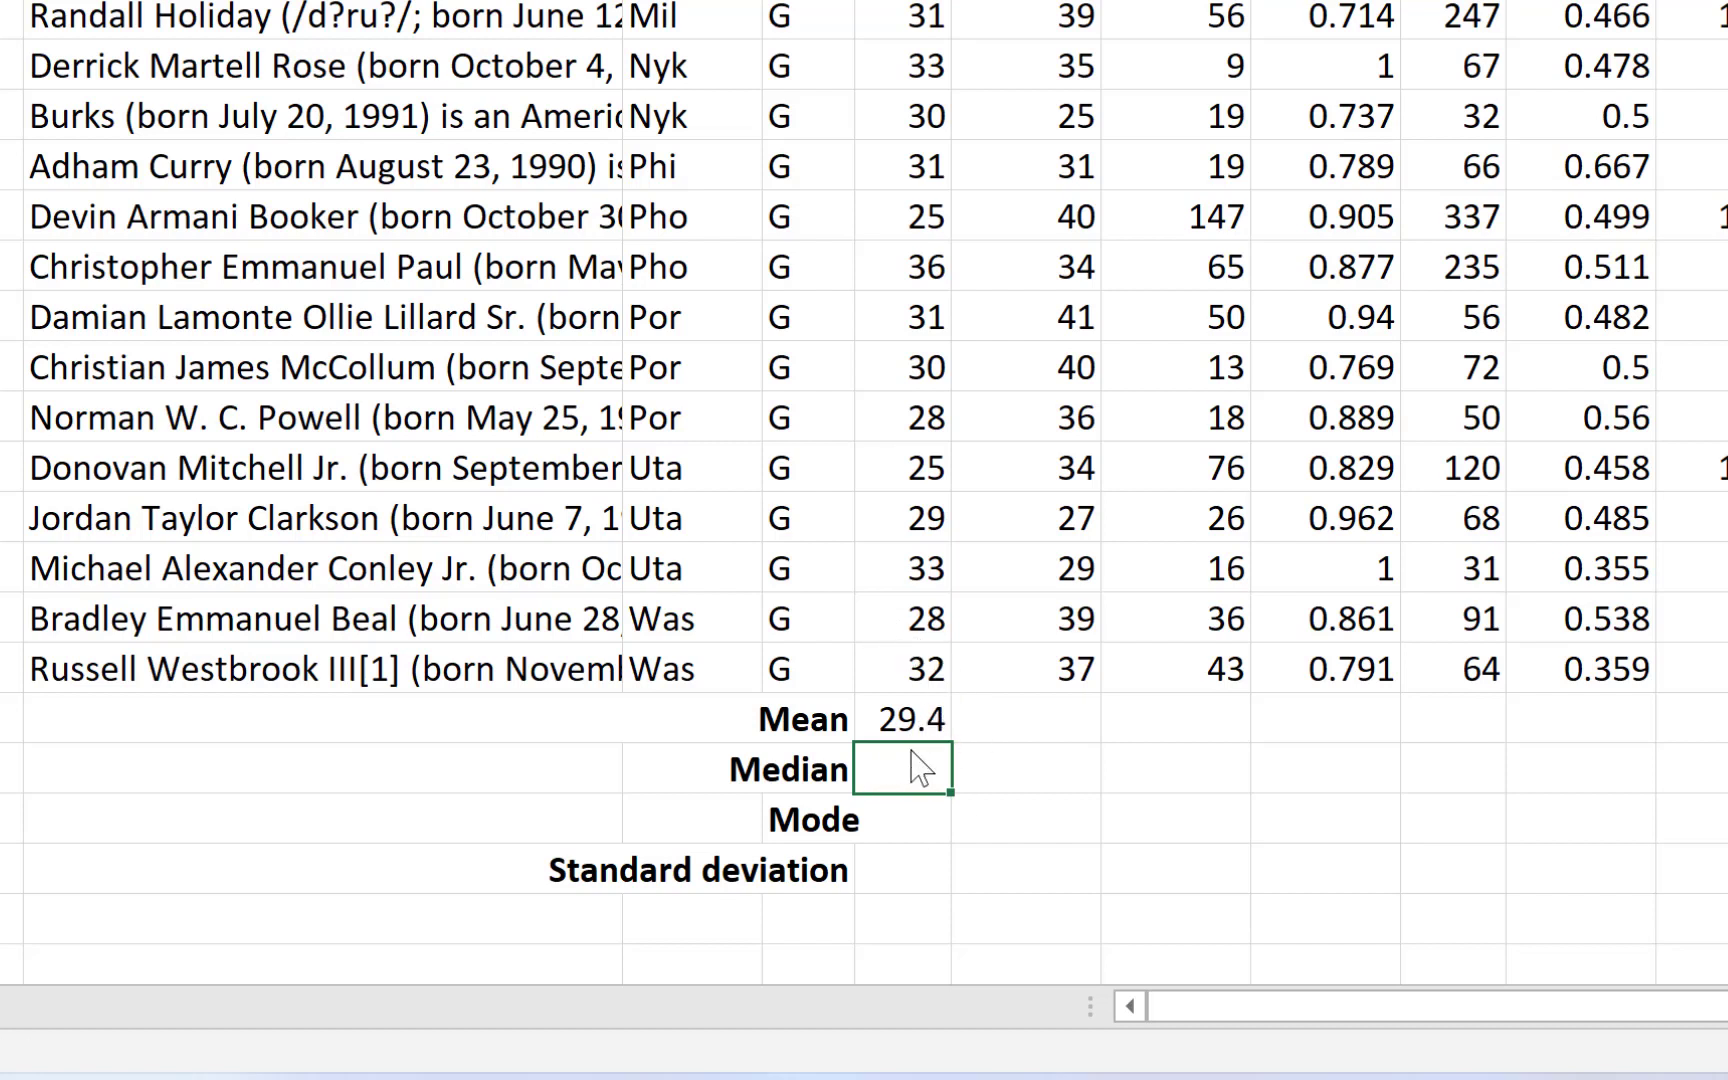
- Calculate the median age in cell E32 with the MEDIAN function over E2:E30
{"action": "type", "text": "=med"}
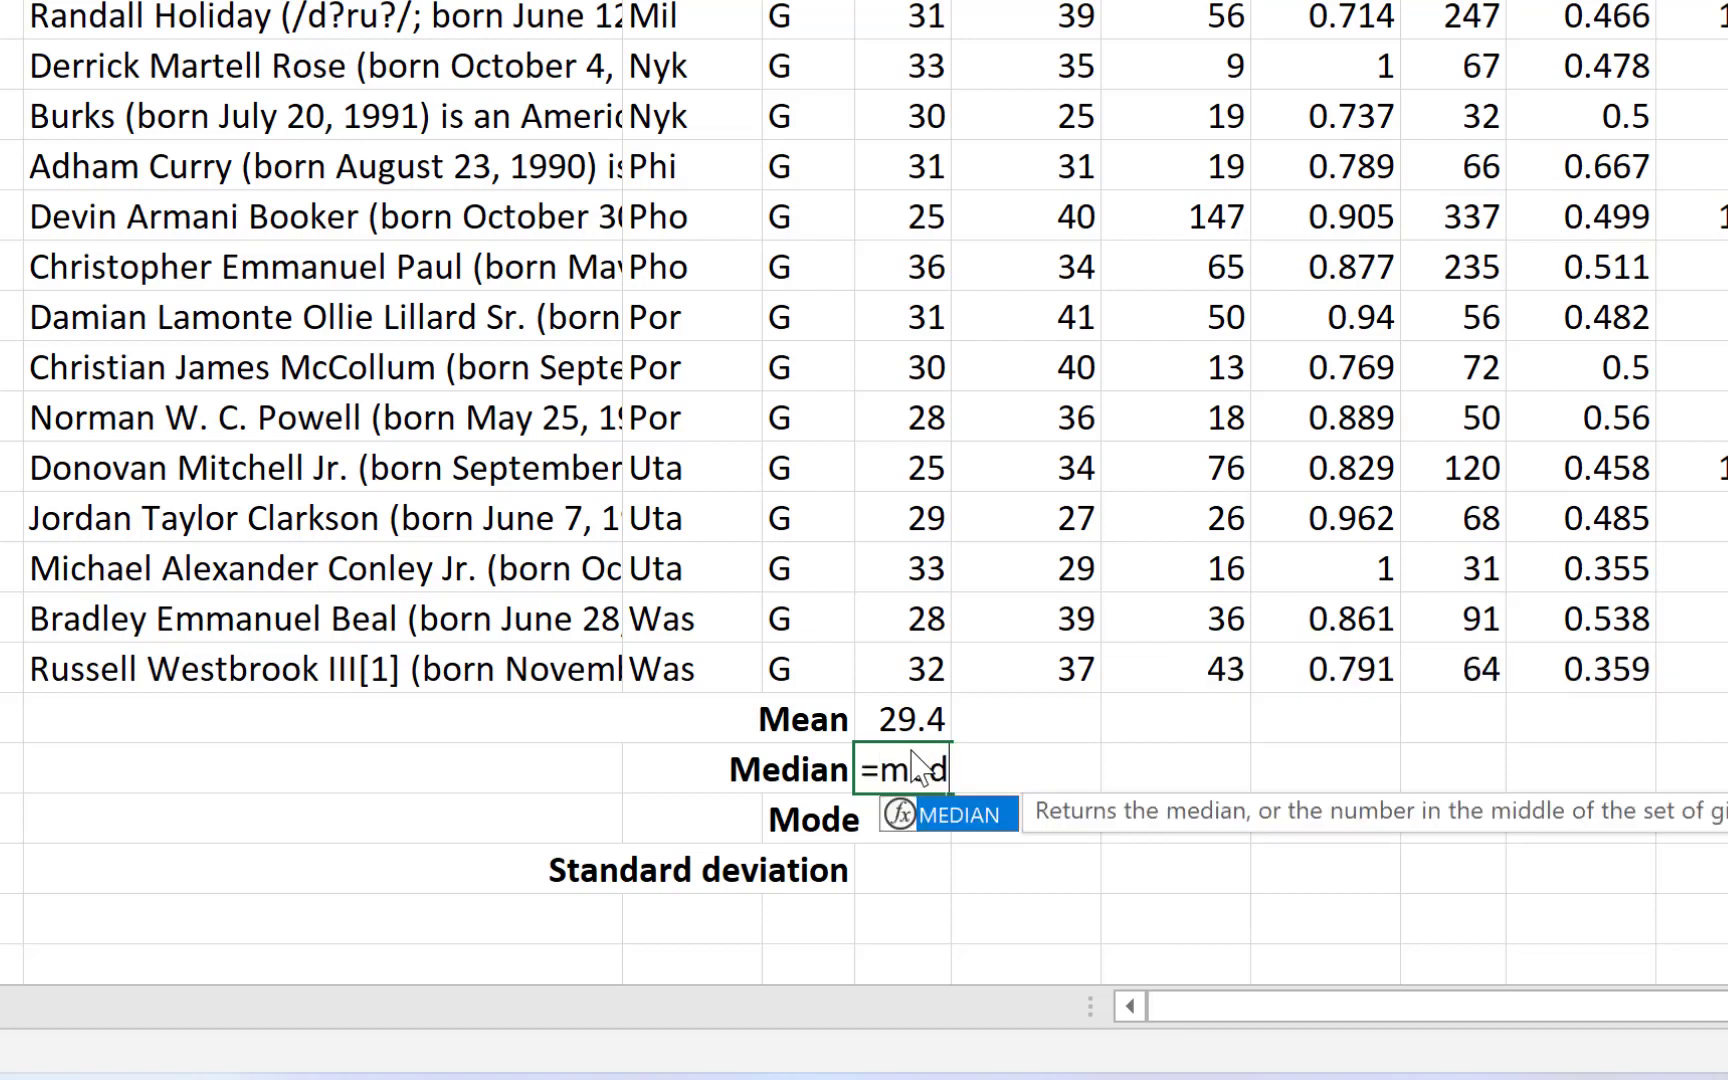
{"action": "type", "text": "ia"}
{"action": "double_click", "coordinate": [996, 812]}
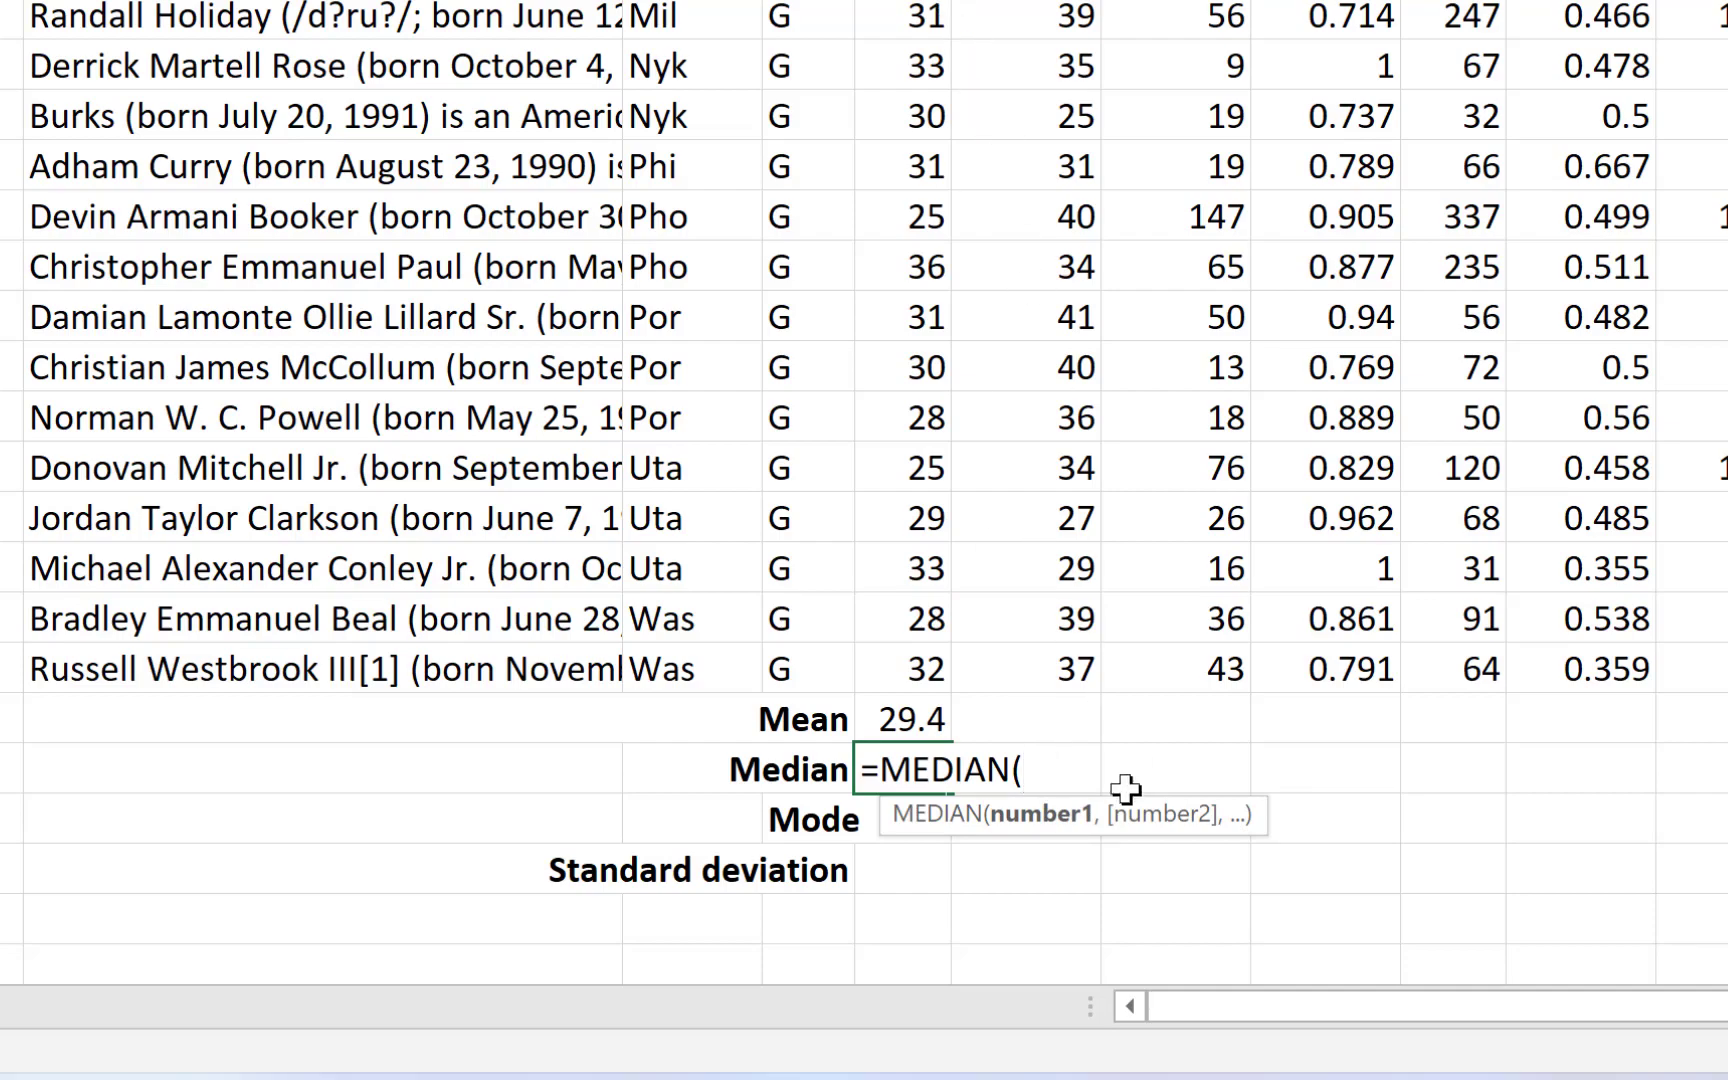
{"action": "scroll", "coordinate": [864, 493], "scroll_direction": "up", "scroll_amount": 4}
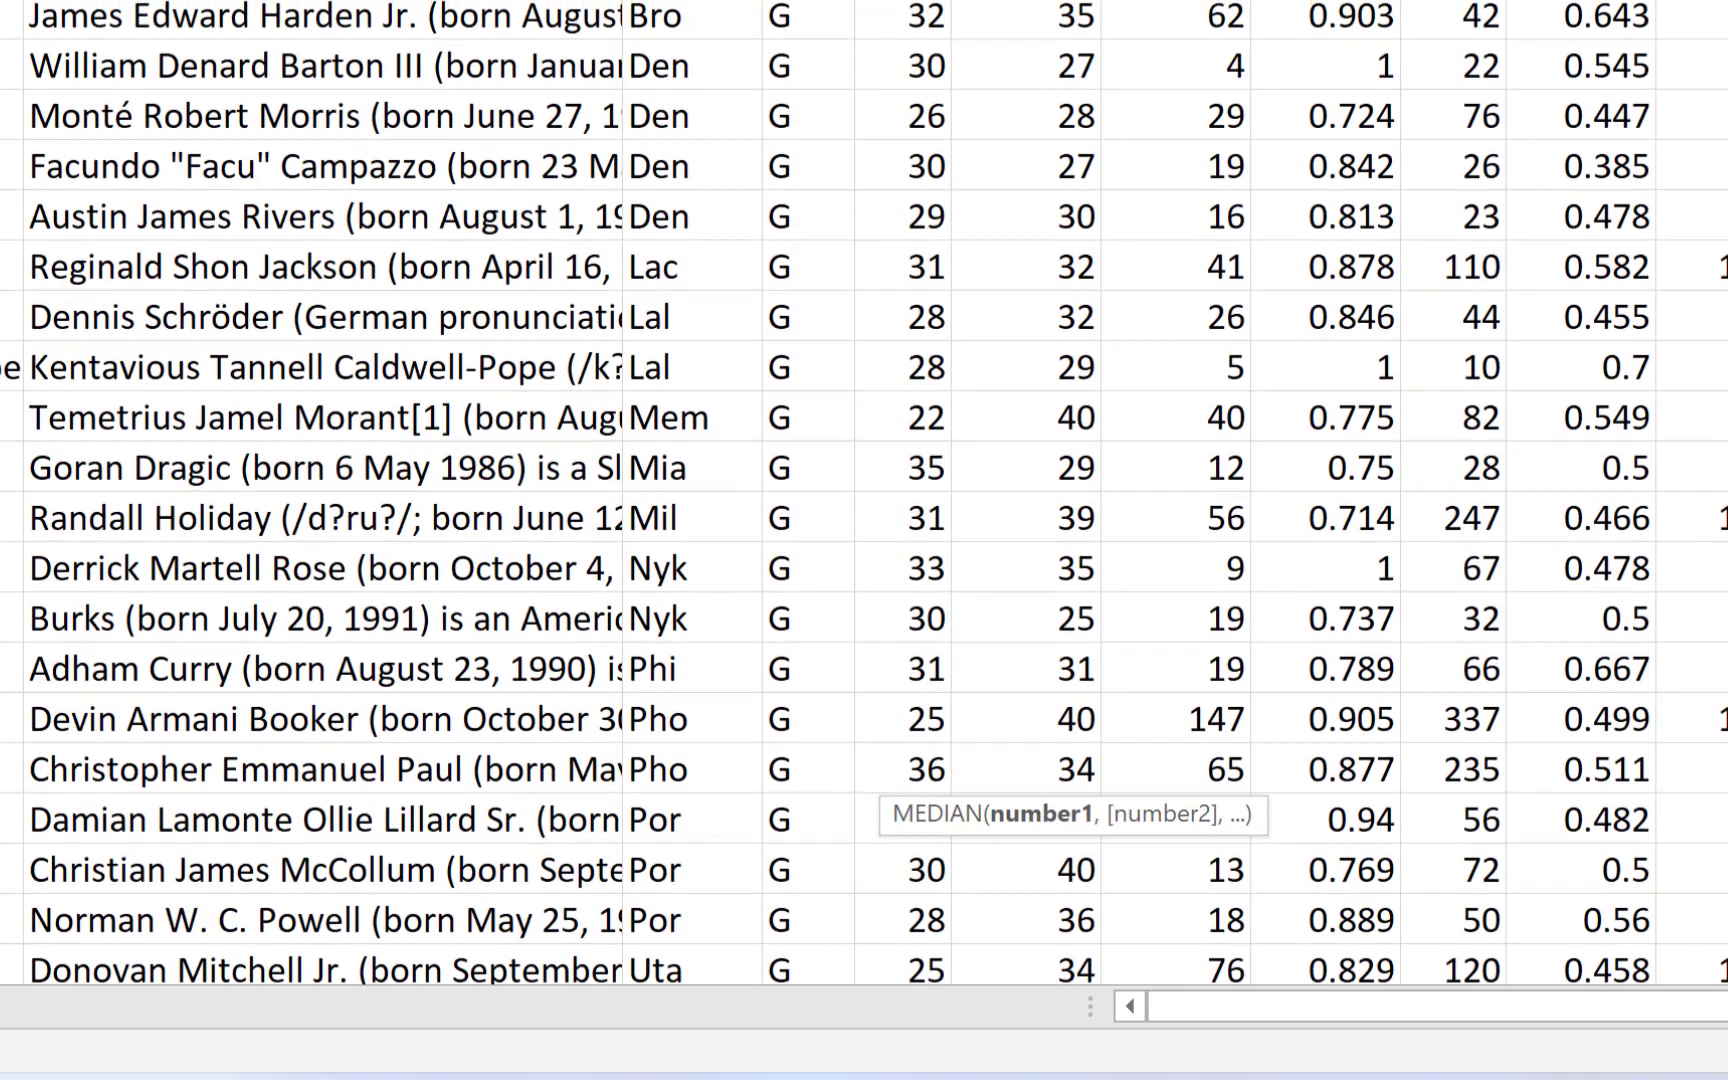
{"action": "scroll", "coordinate": [864, 493], "scroll_direction": "down", "scroll_amount": 4}
{"action": "scroll", "coordinate": [864, 493], "scroll_direction": "up", "scroll_amount": 3}
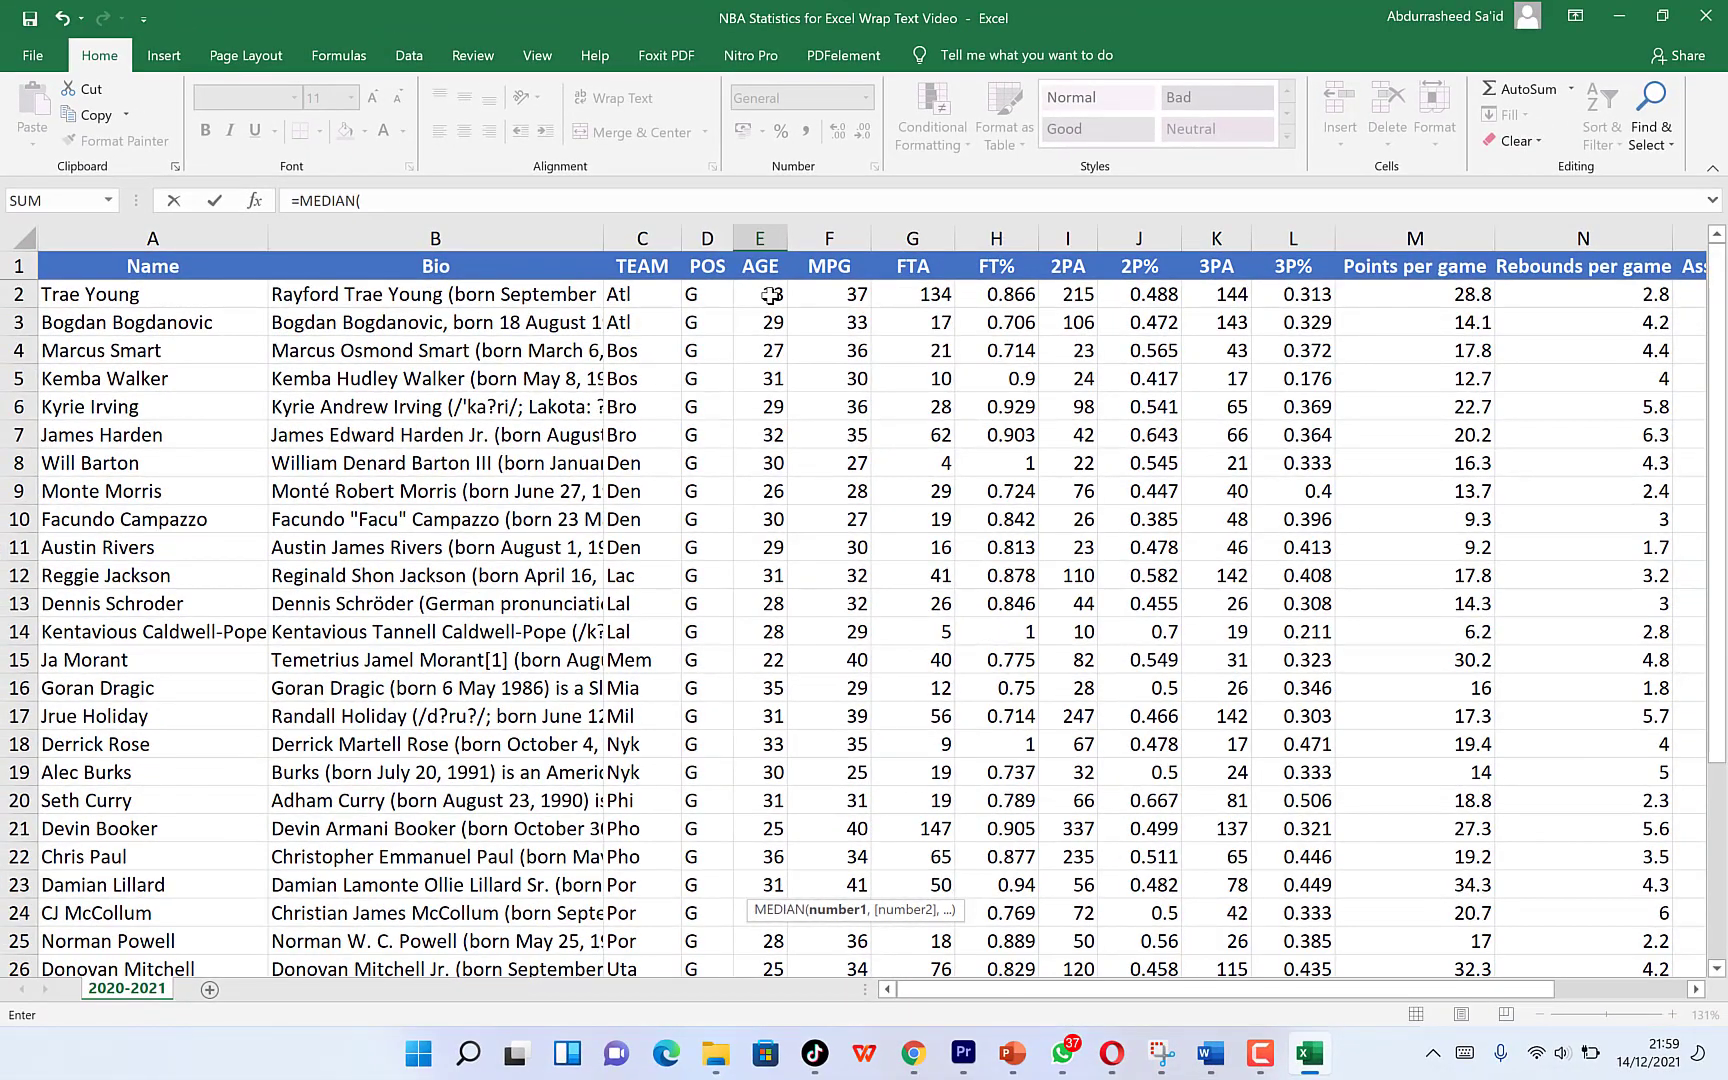
{"action": "left_click_drag", "start_coordinate": [770, 295], "coordinate": [778, 932]}
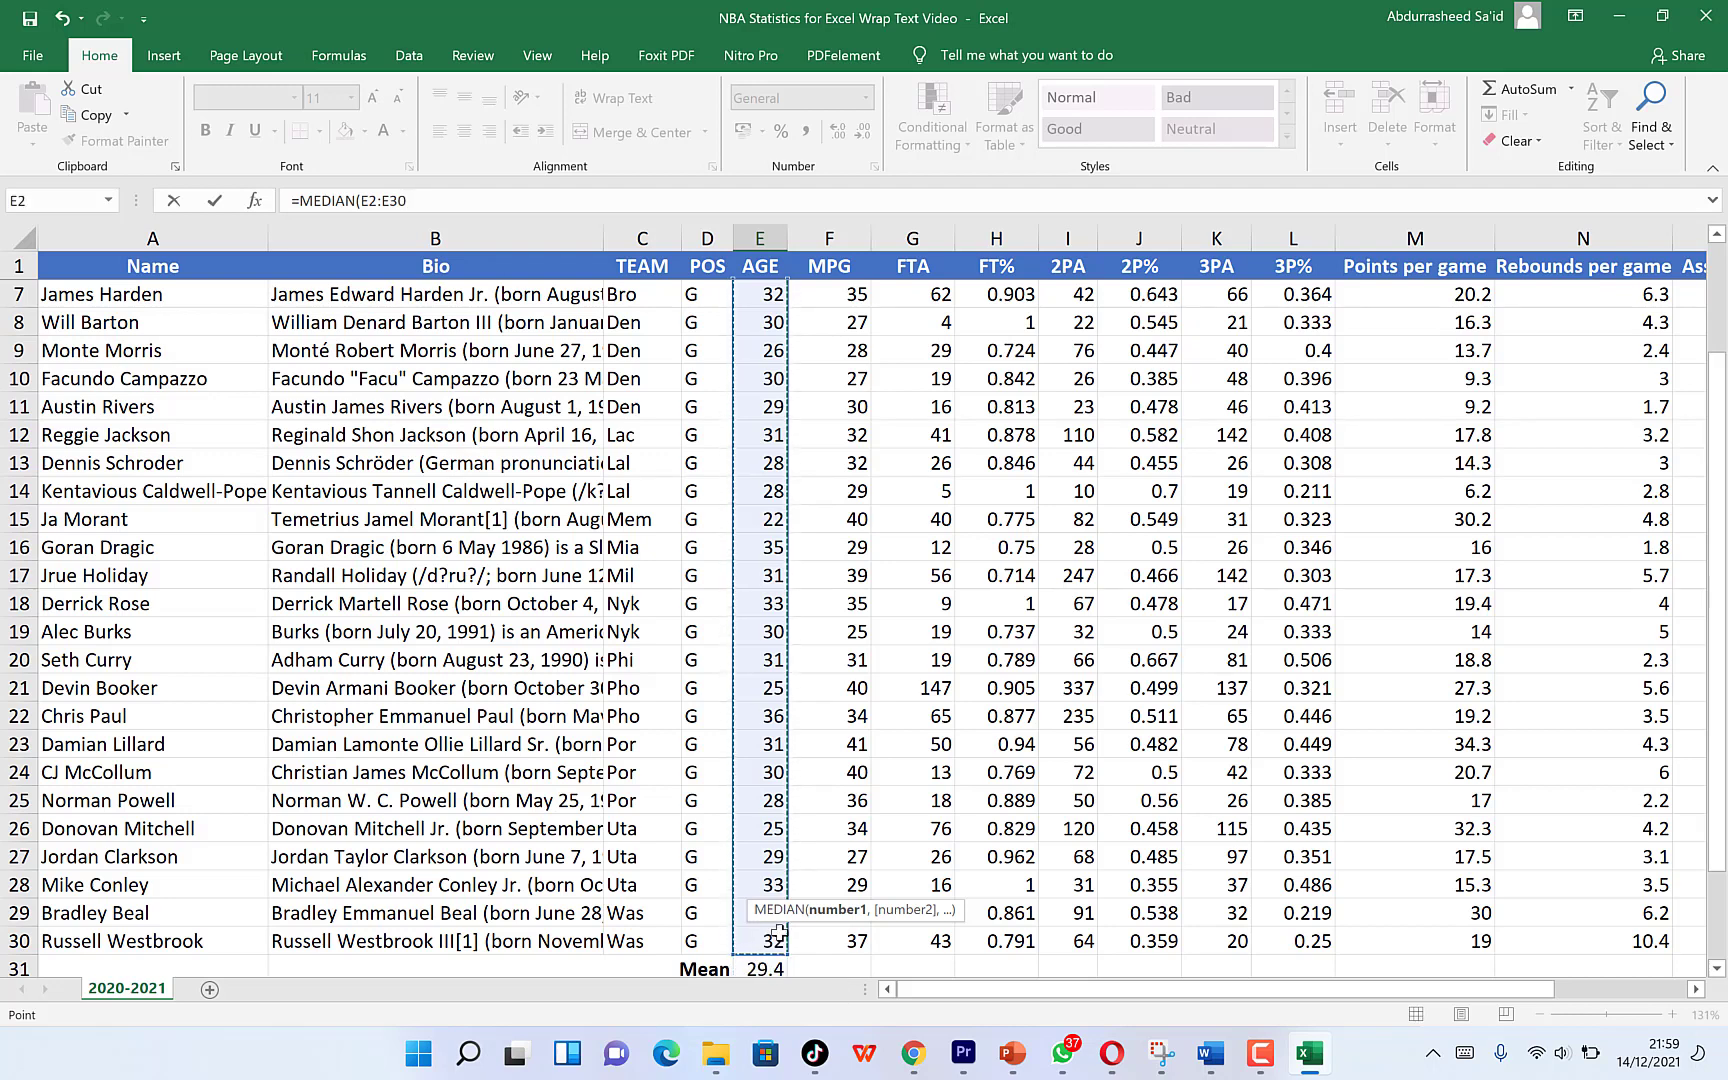
{"action": "scroll", "coordinate": [778, 932], "scroll_direction": "down", "scroll_amount": 1}
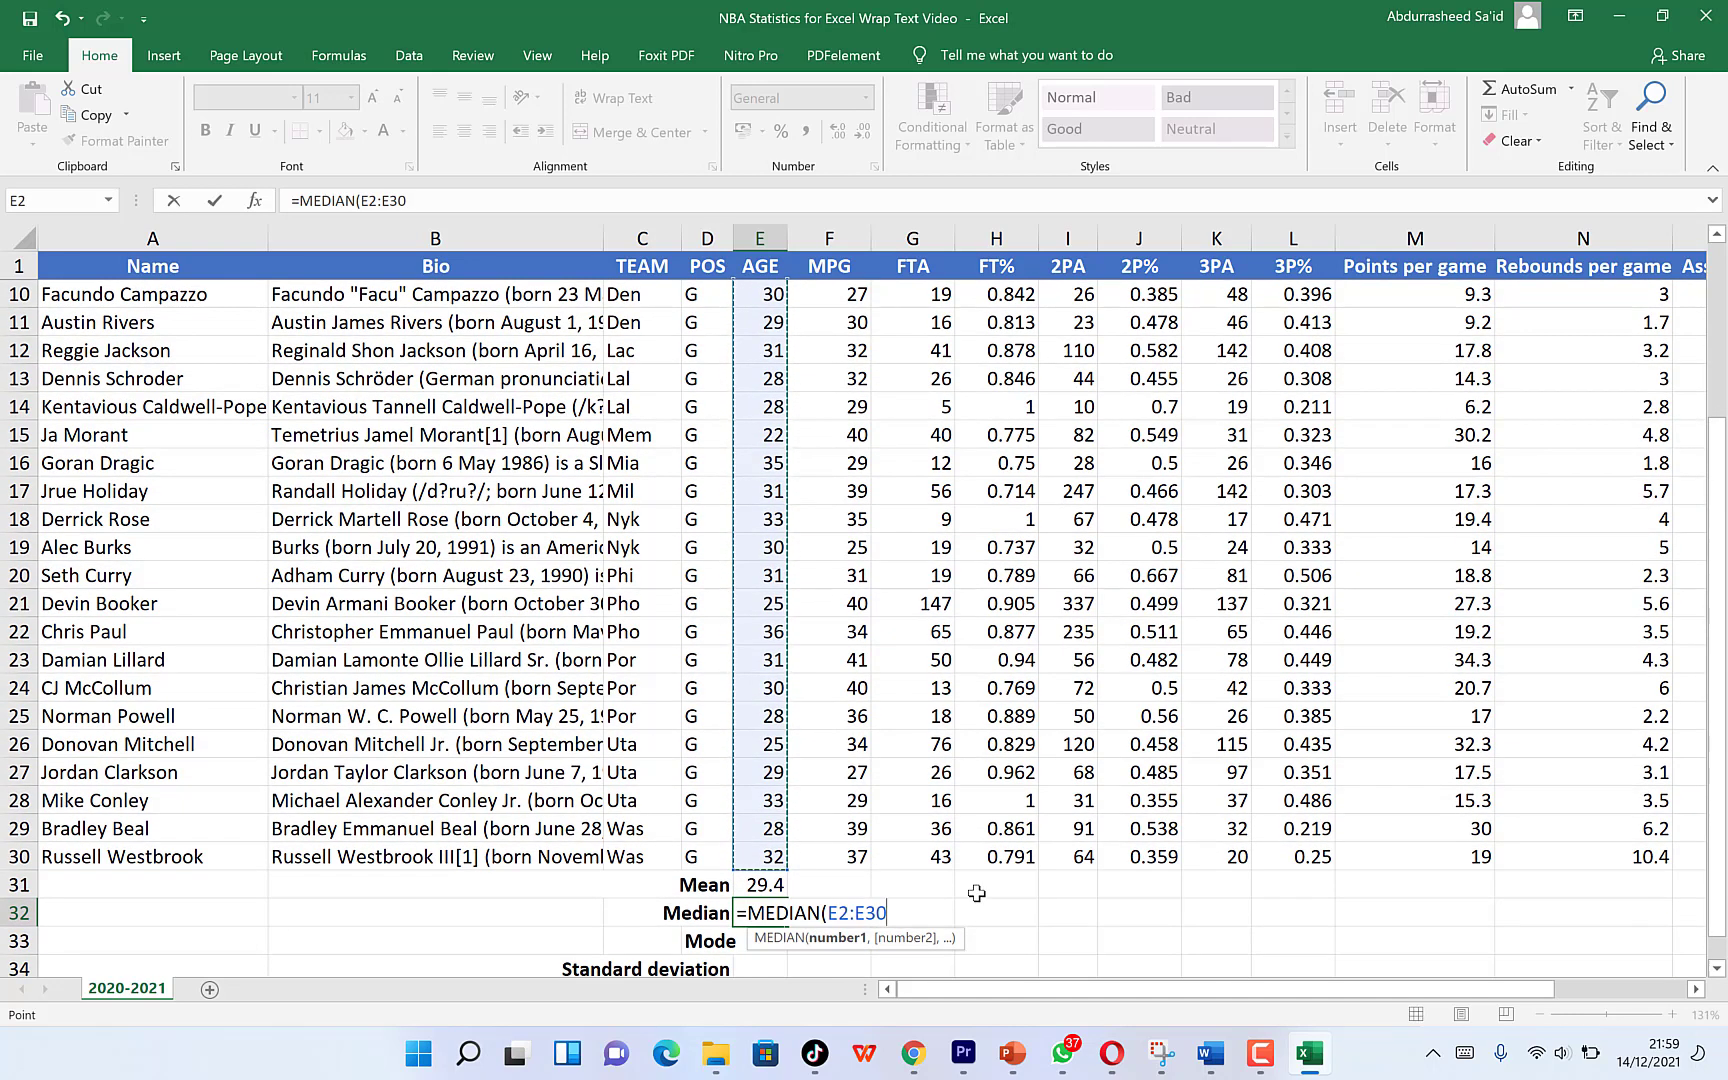
{"action": "key", "text": "Return"}
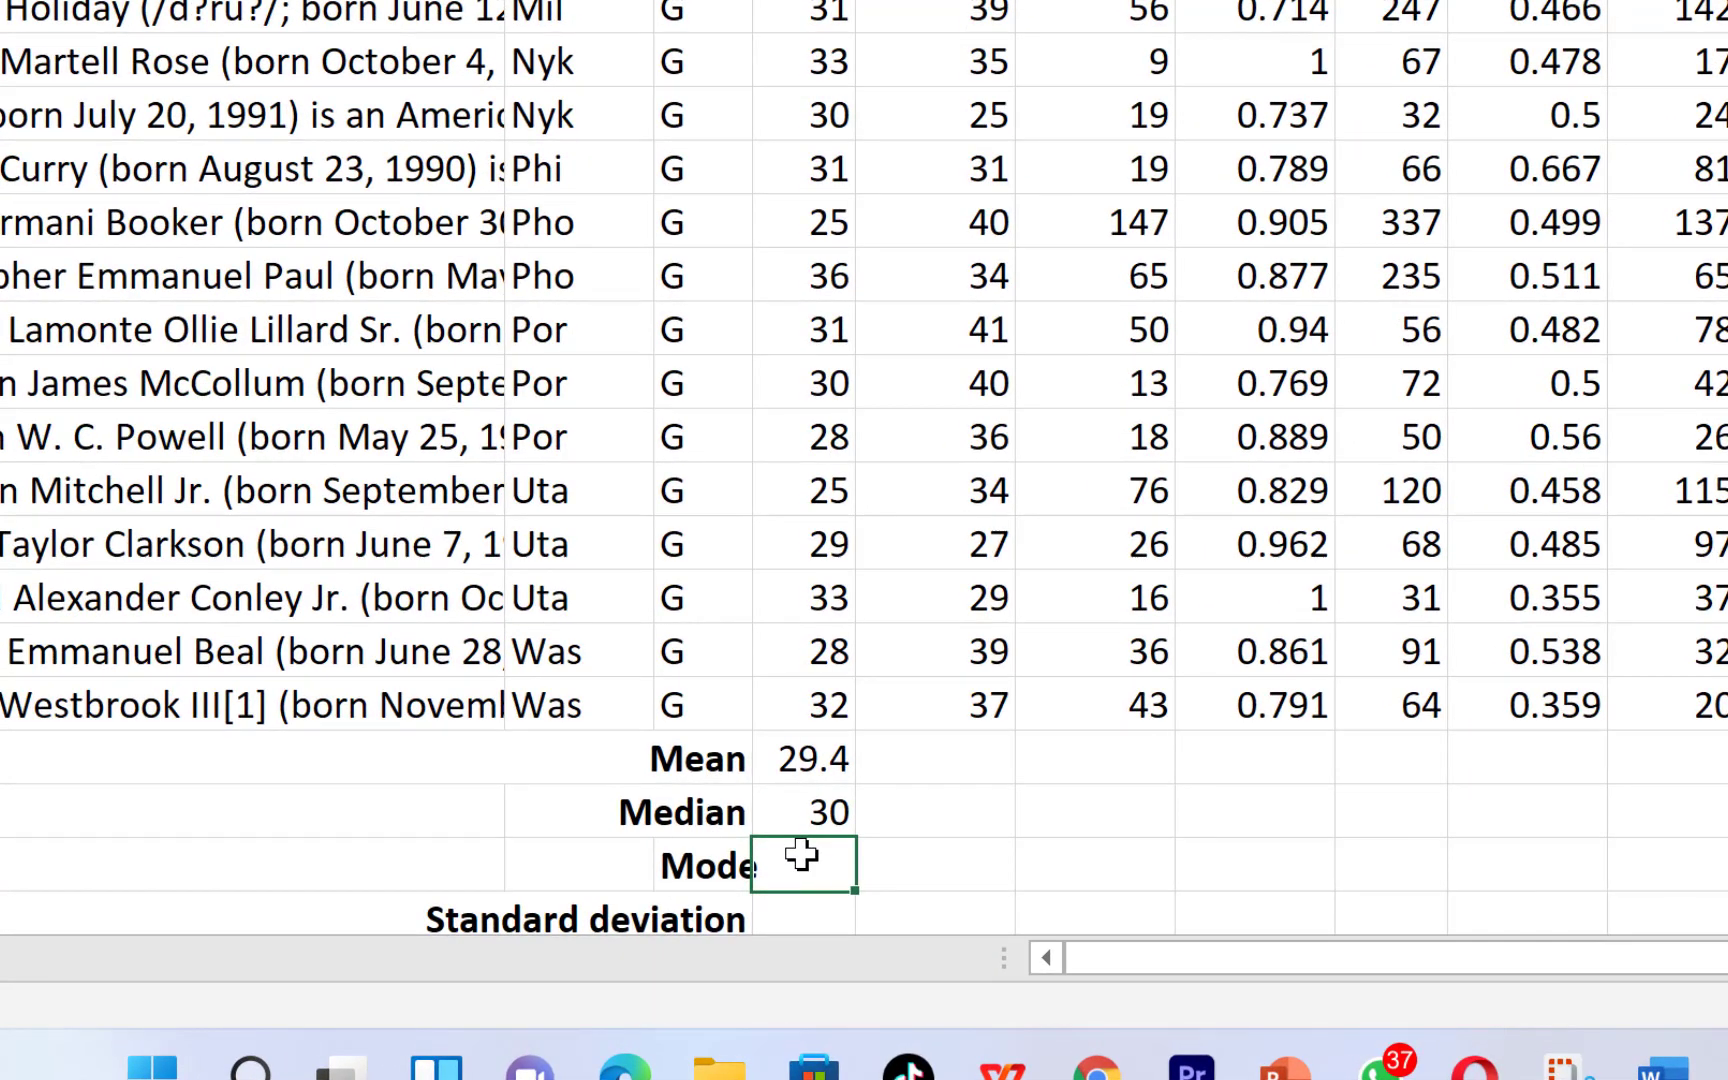
- Calculate the single mode of the ages in cell E33 with MODE.SNGL over E2:E30
{"action": "type", "text": "=mode"}
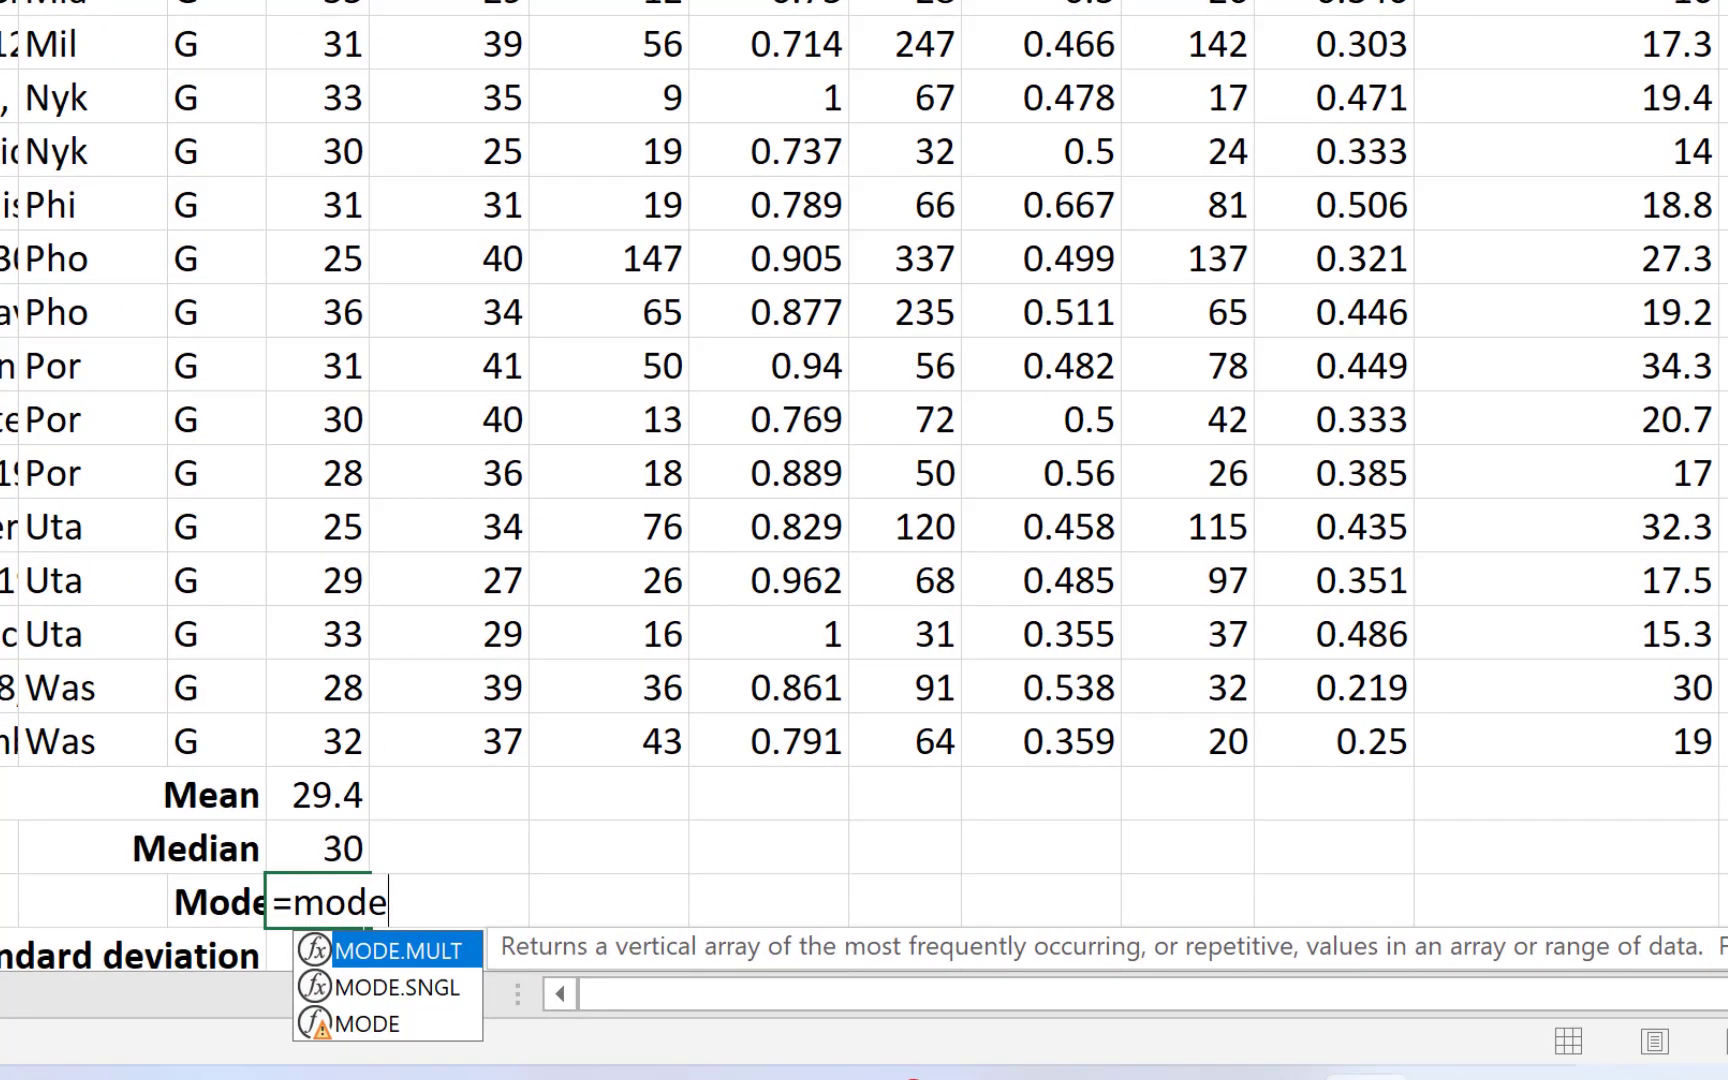
{"action": "scroll", "coordinate": [791, 829], "scroll_direction": "down", "scroll_amount": 1}
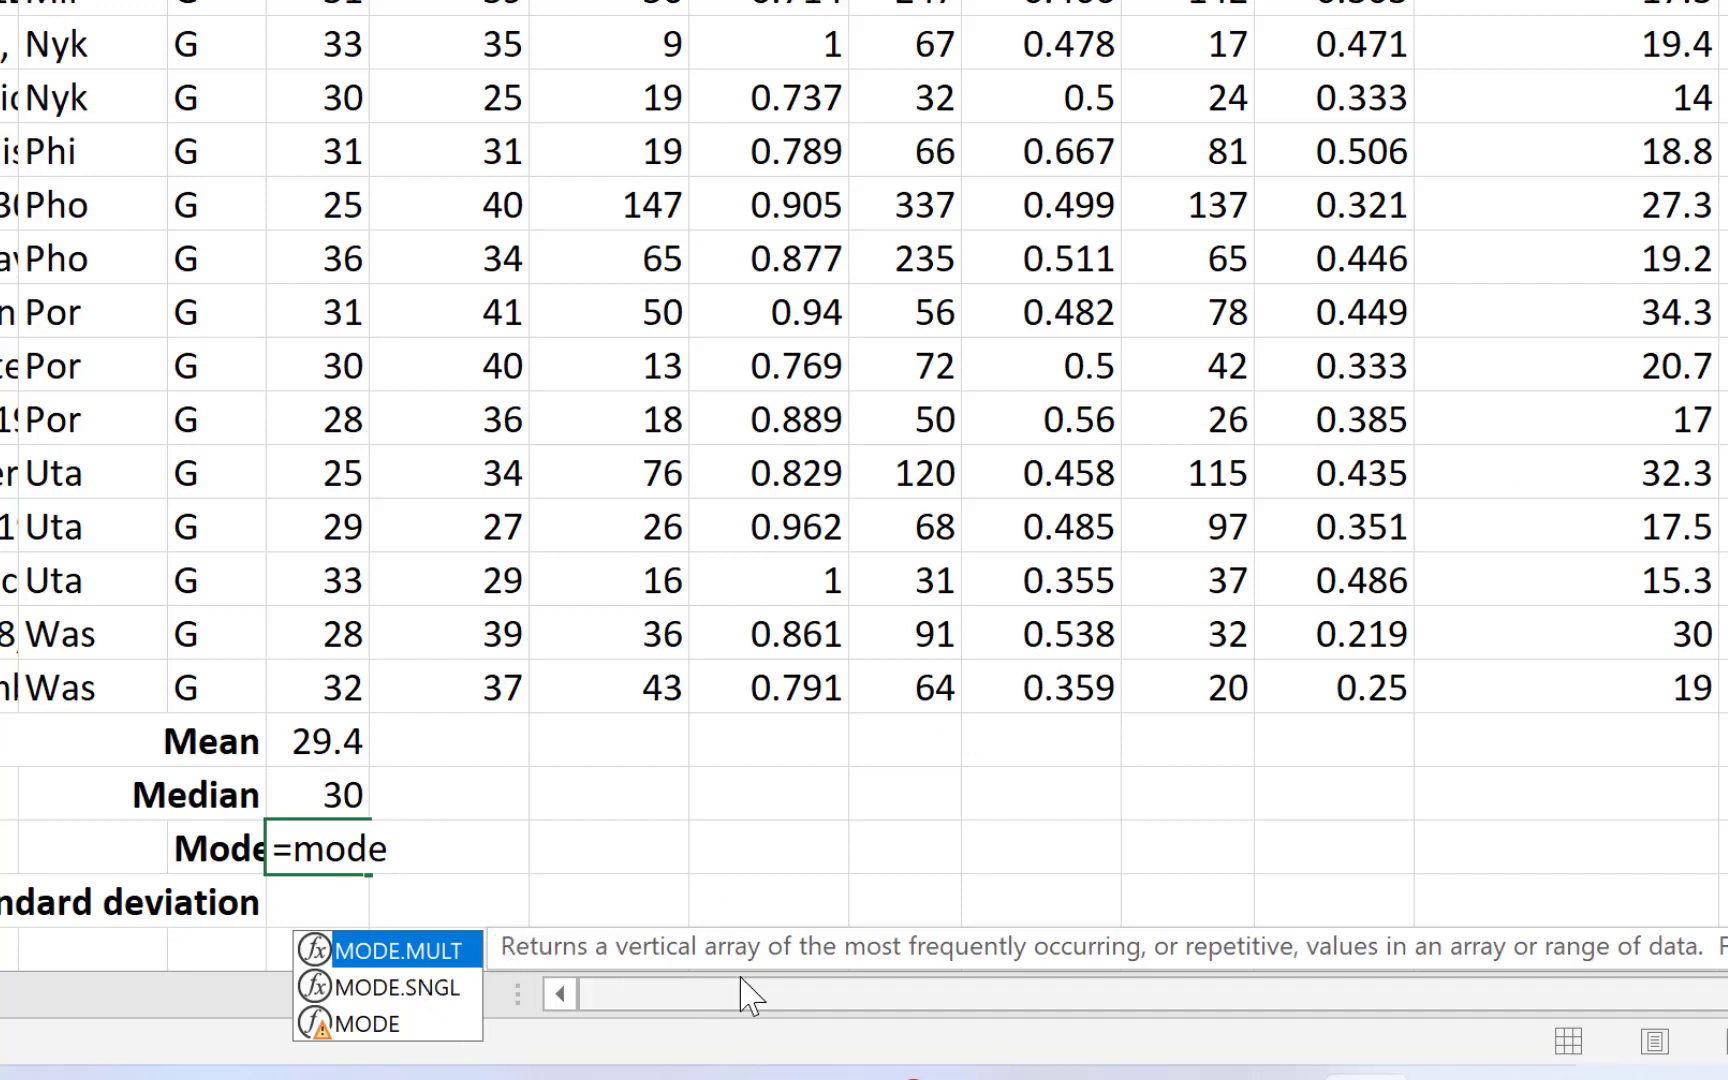
{"action": "left_click", "coordinate": [421, 992]}
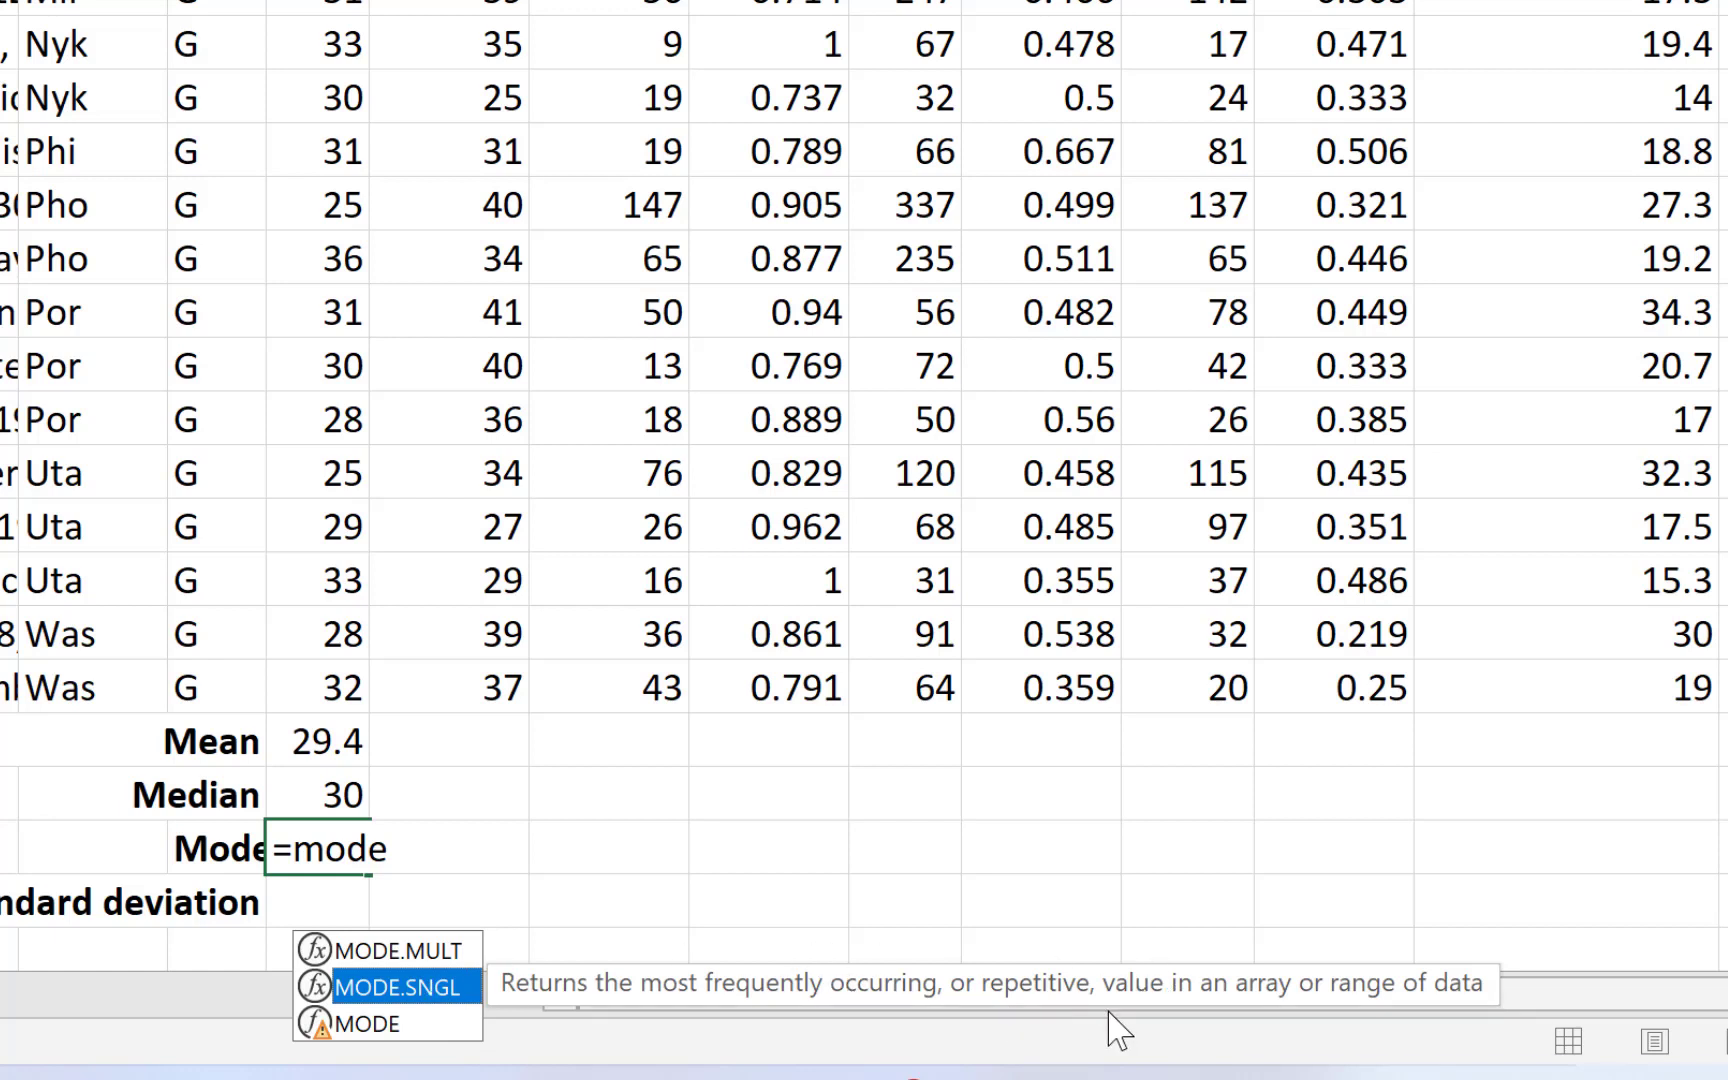
{"action": "double_click", "coordinate": [417, 988]}
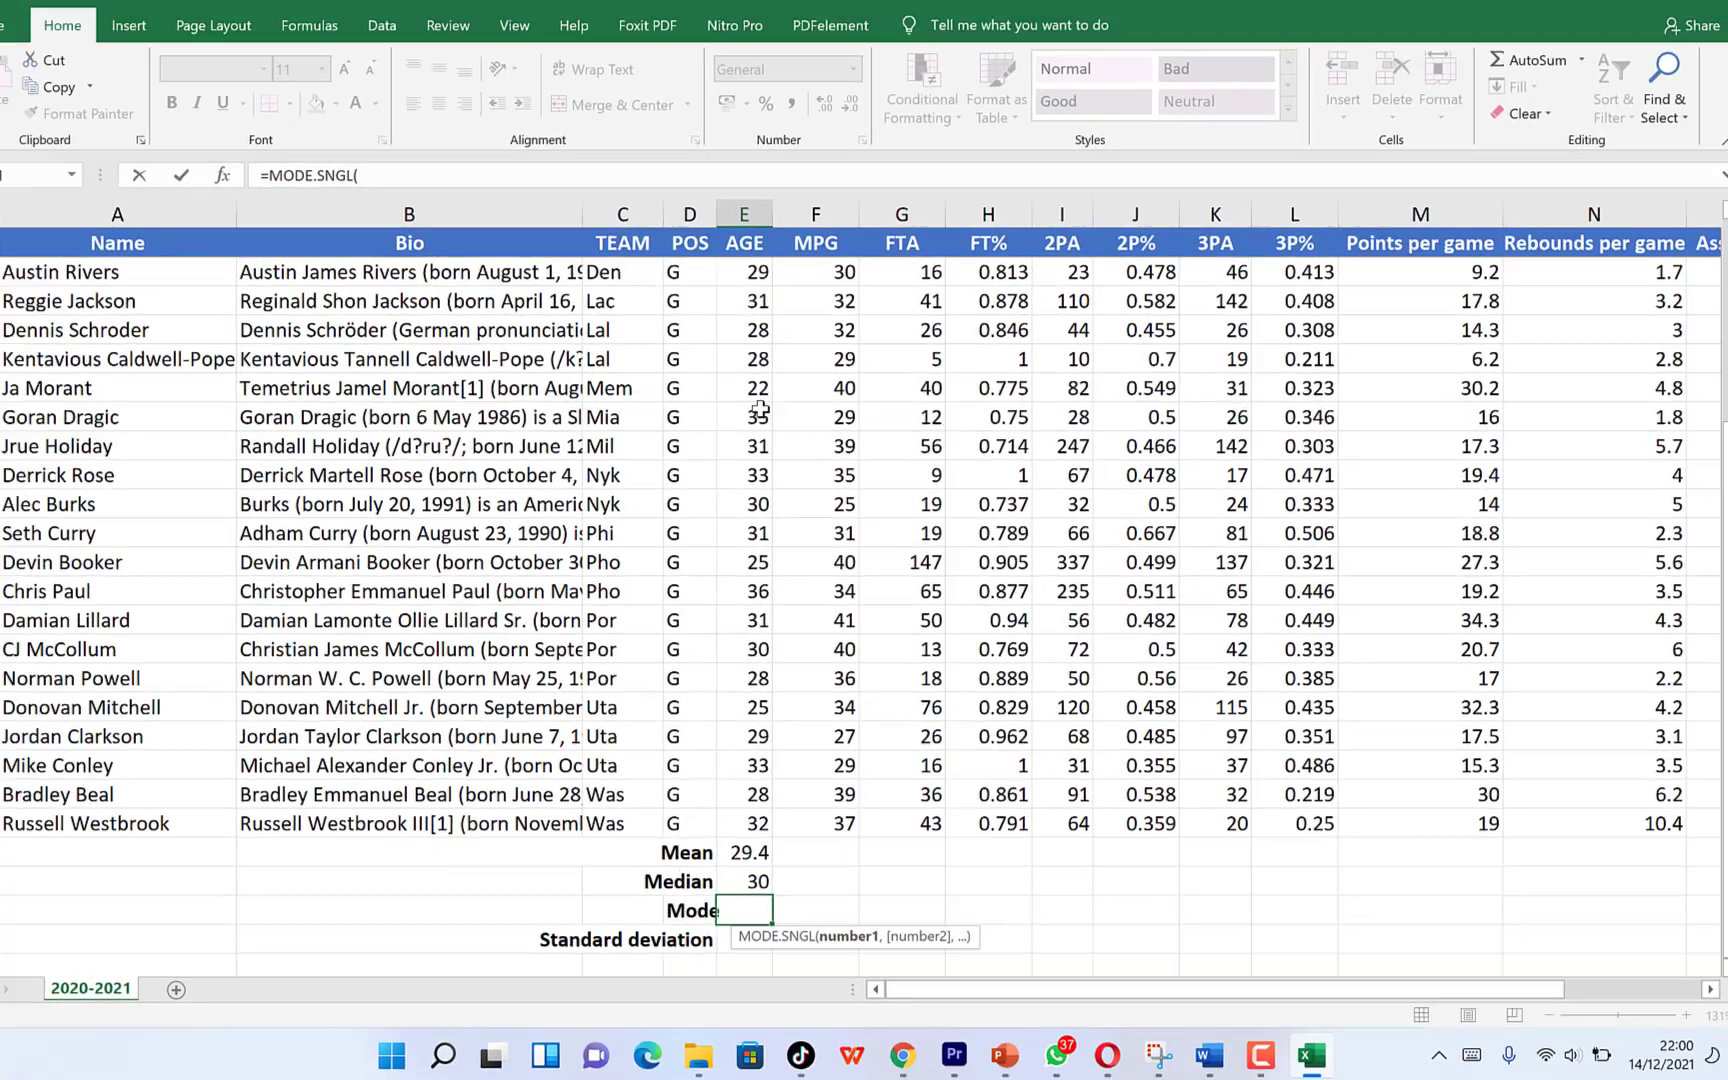
{"action": "scroll", "coordinate": [470, 380], "scroll_direction": "up", "scroll_amount": 3}
{"action": "left_click_drag", "start_coordinate": [760, 292], "coordinate": [762, 915]}
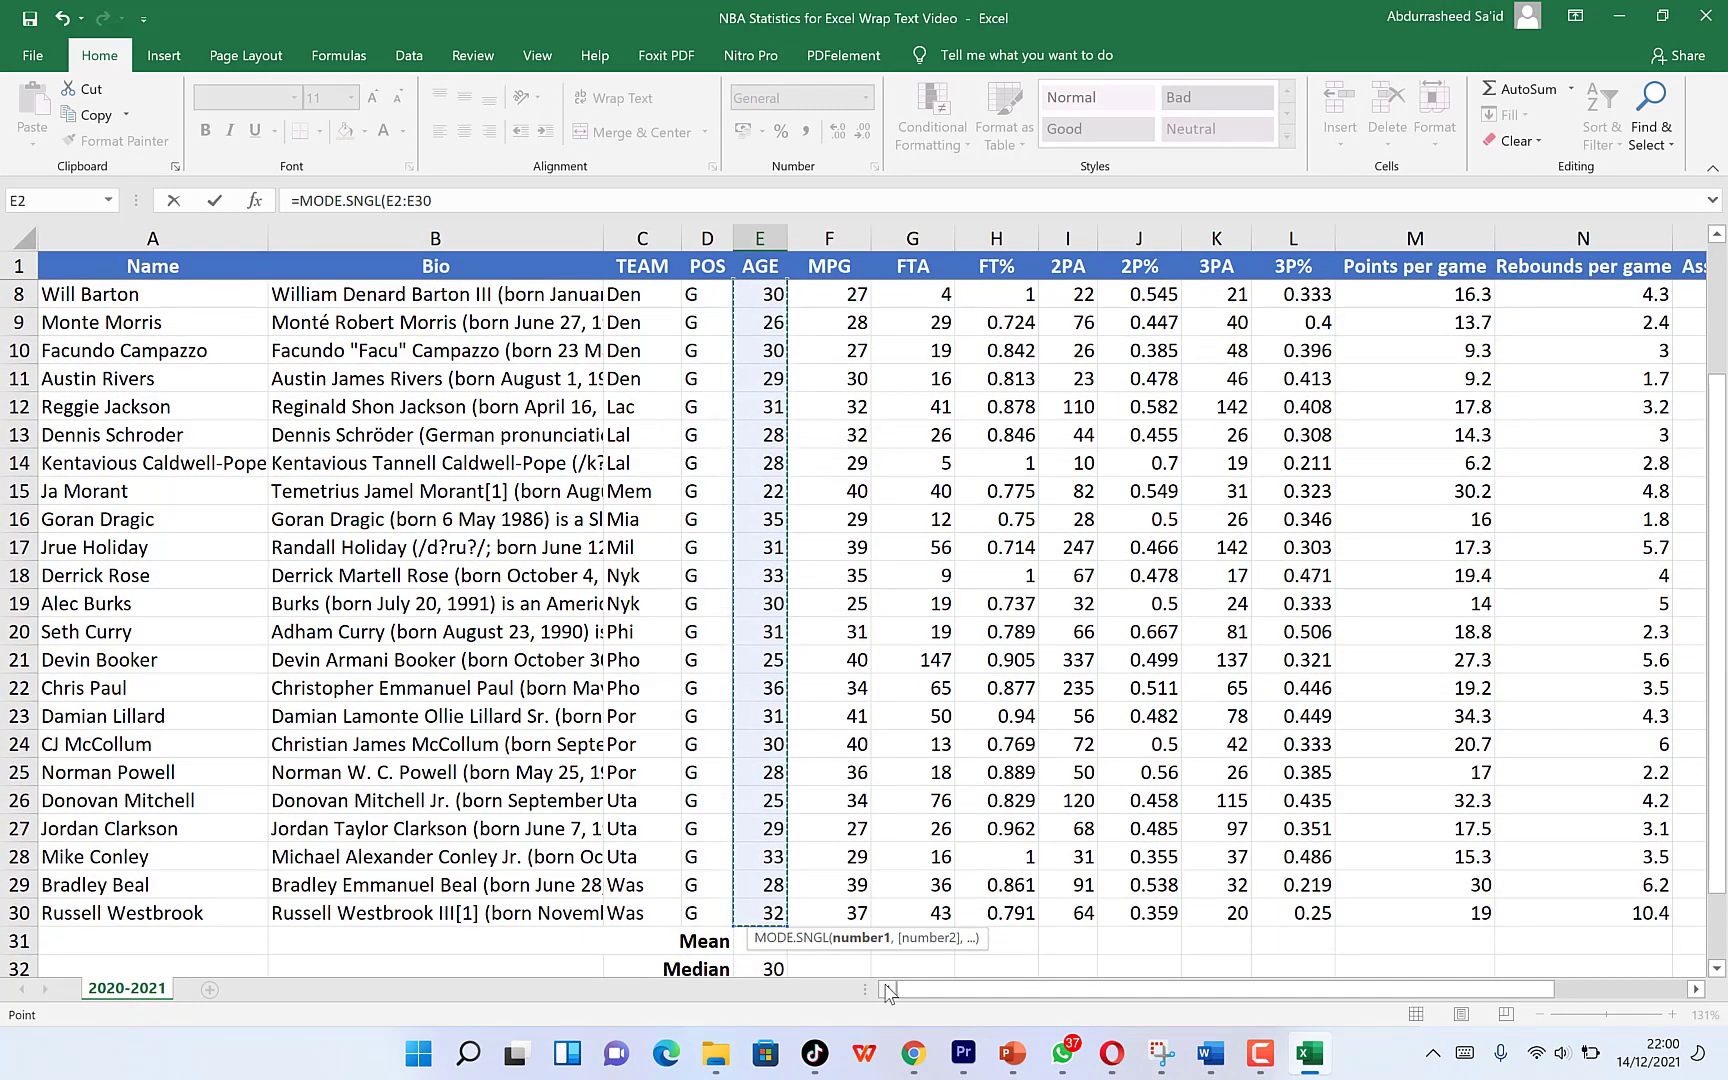
{"action": "key", "text": "Return"}
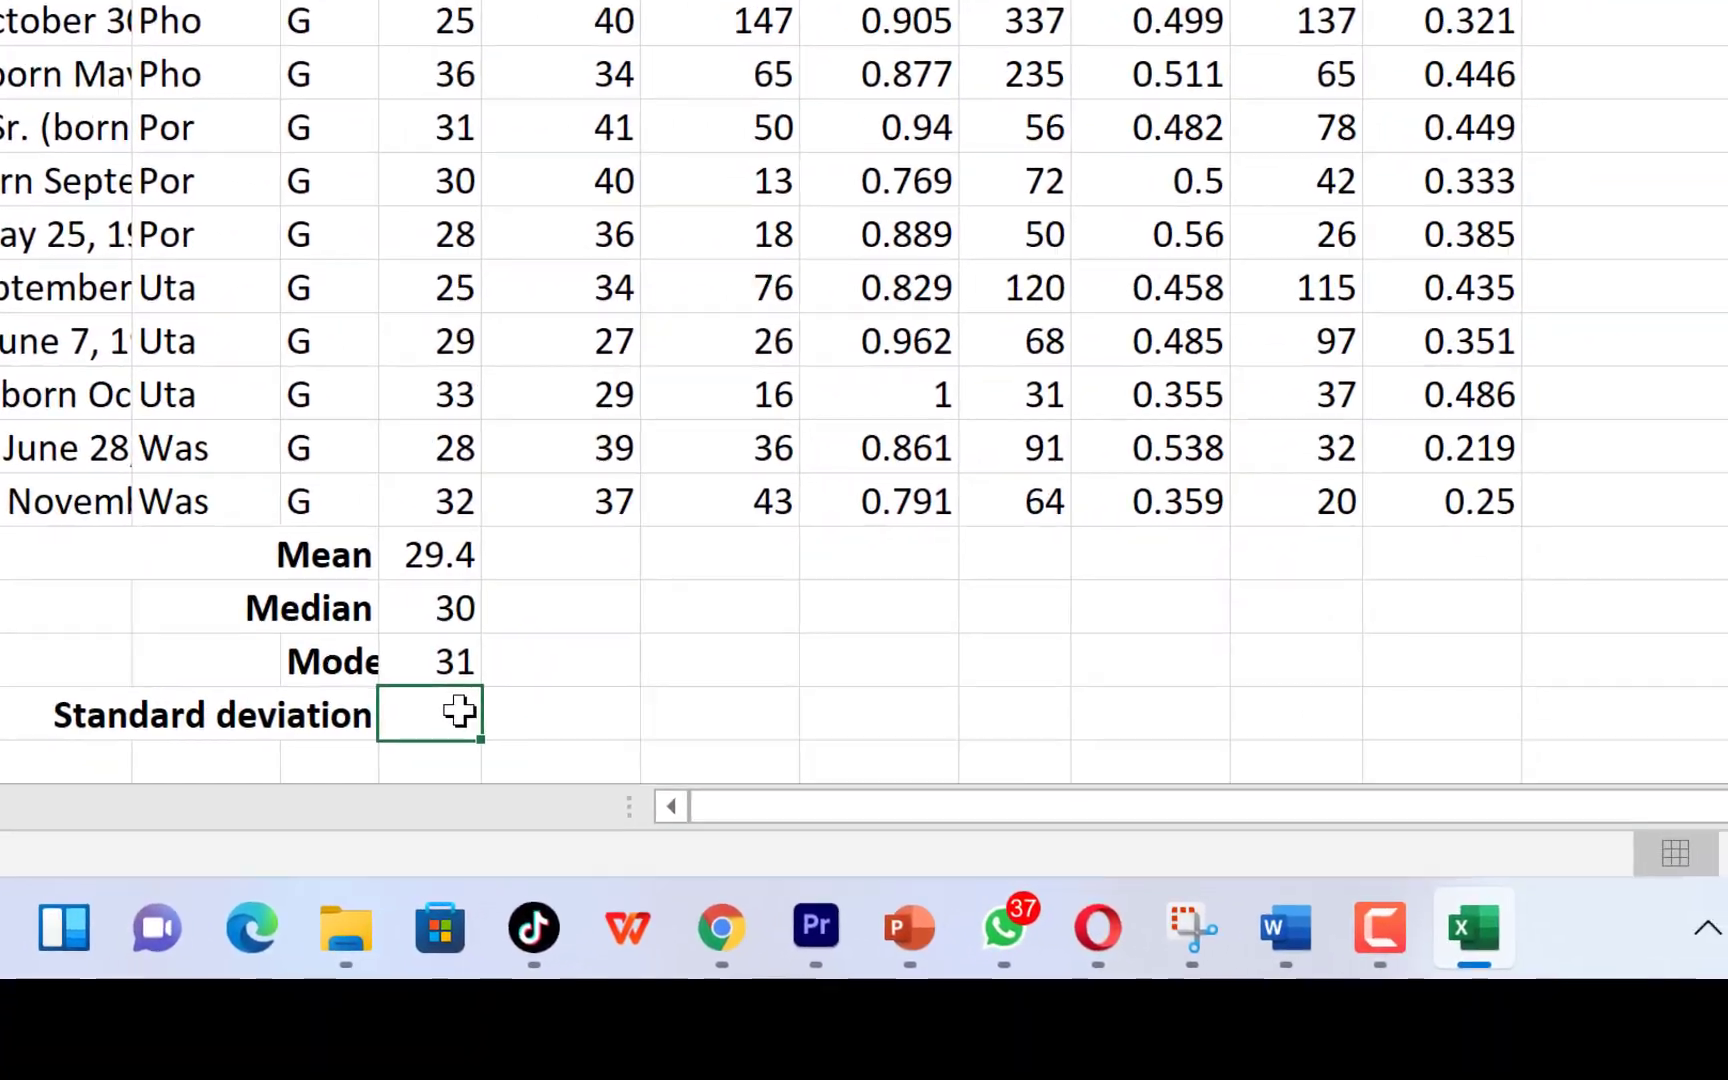
- Calculate the sample standard deviation of all the players' ages in cell E34 with the STDEV.S function
{"action": "type", "text": "=st"}
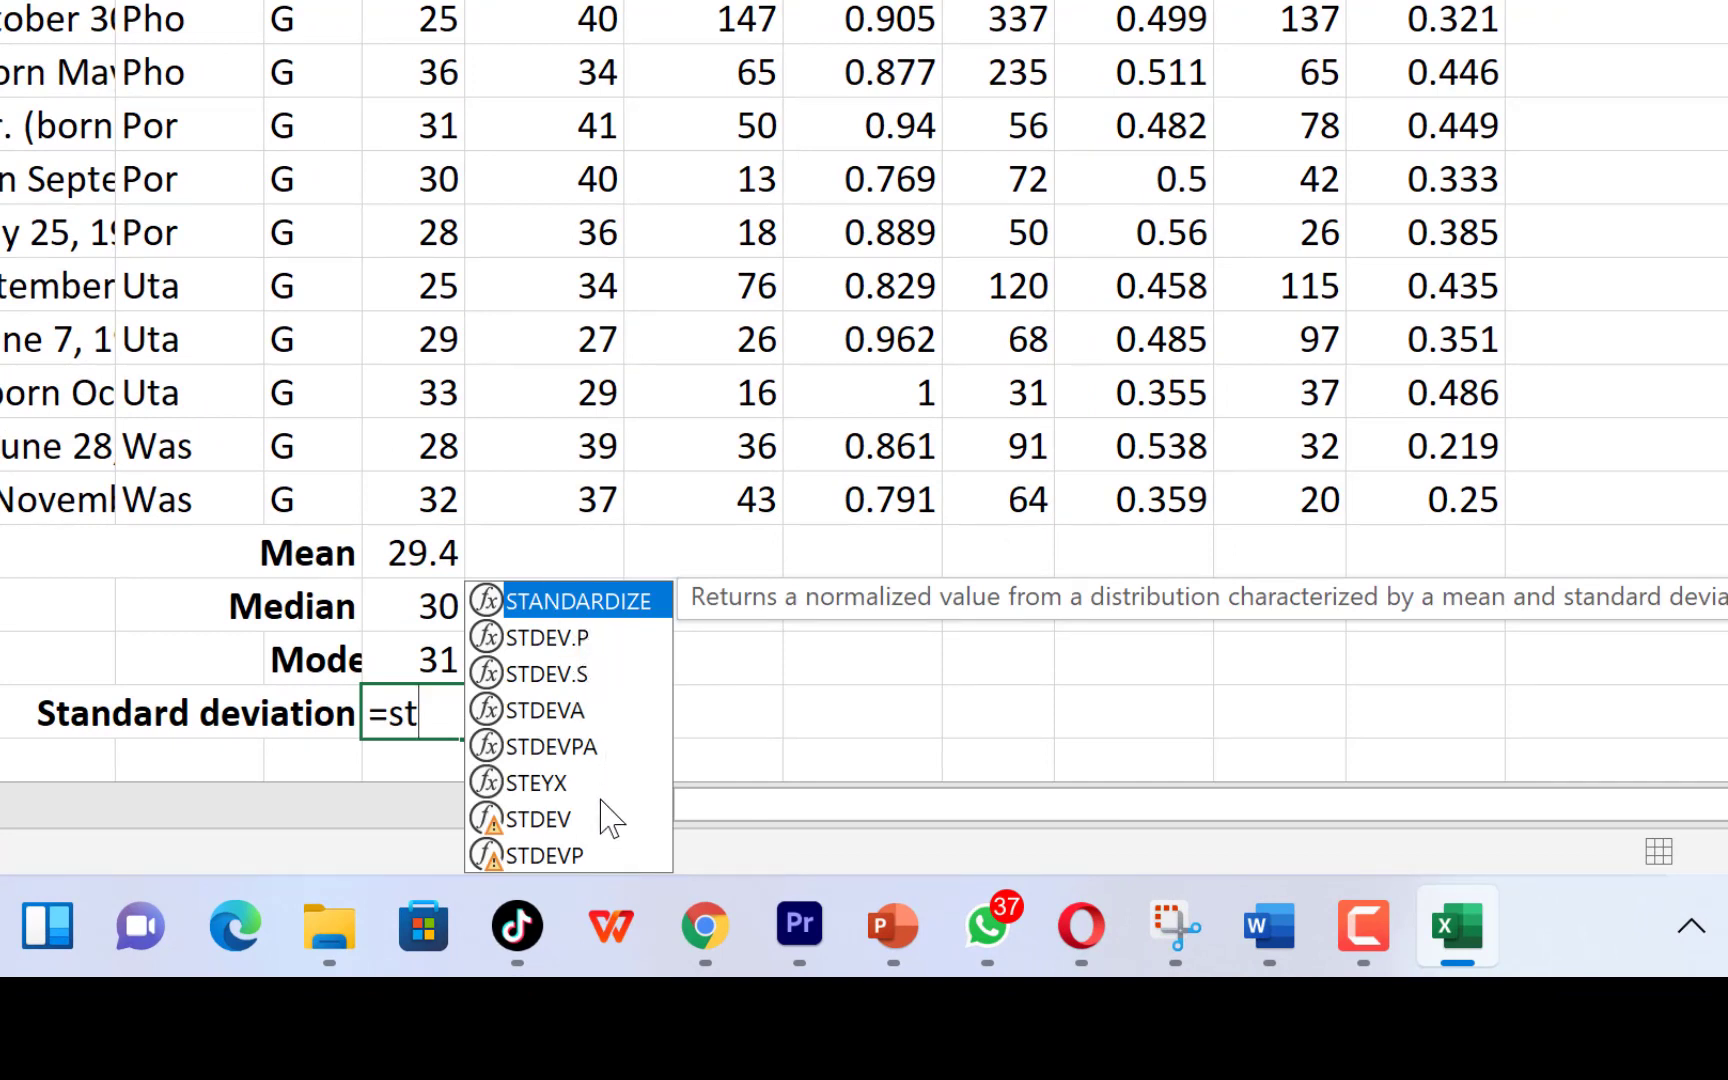
{"action": "left_click", "coordinate": [574, 642]}
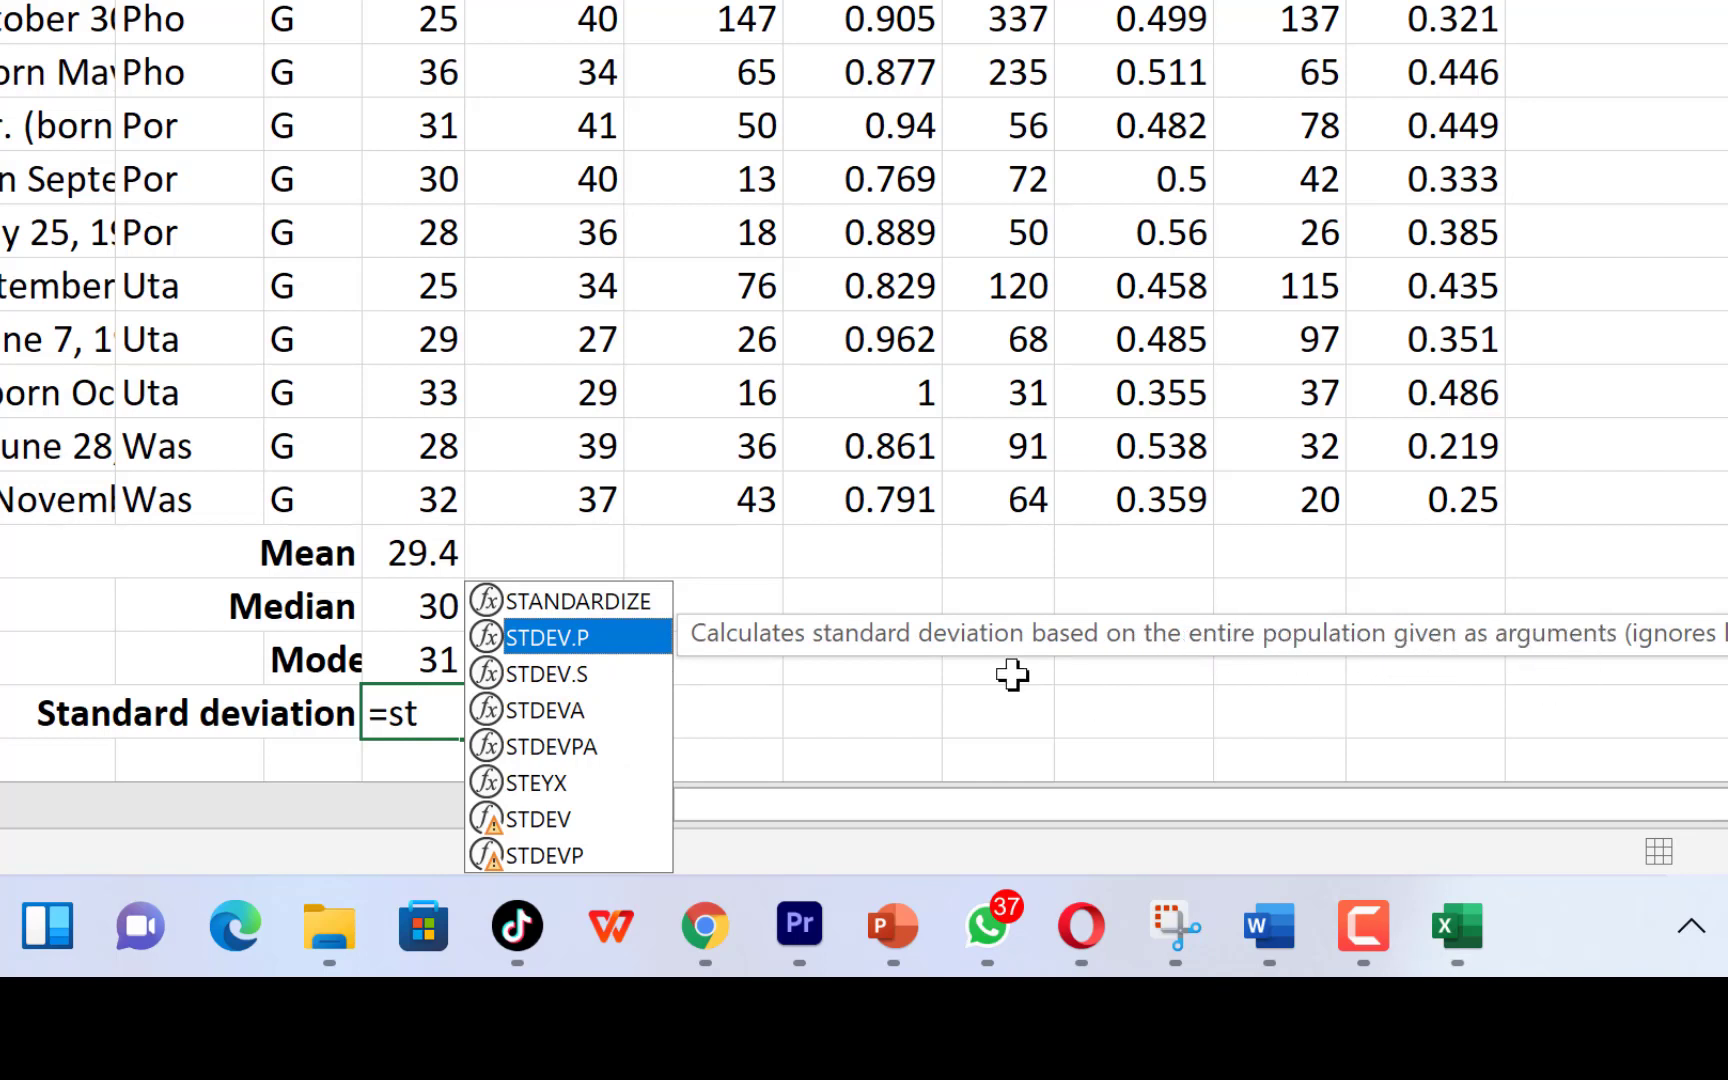
{"action": "left_click", "coordinate": [587, 672]}
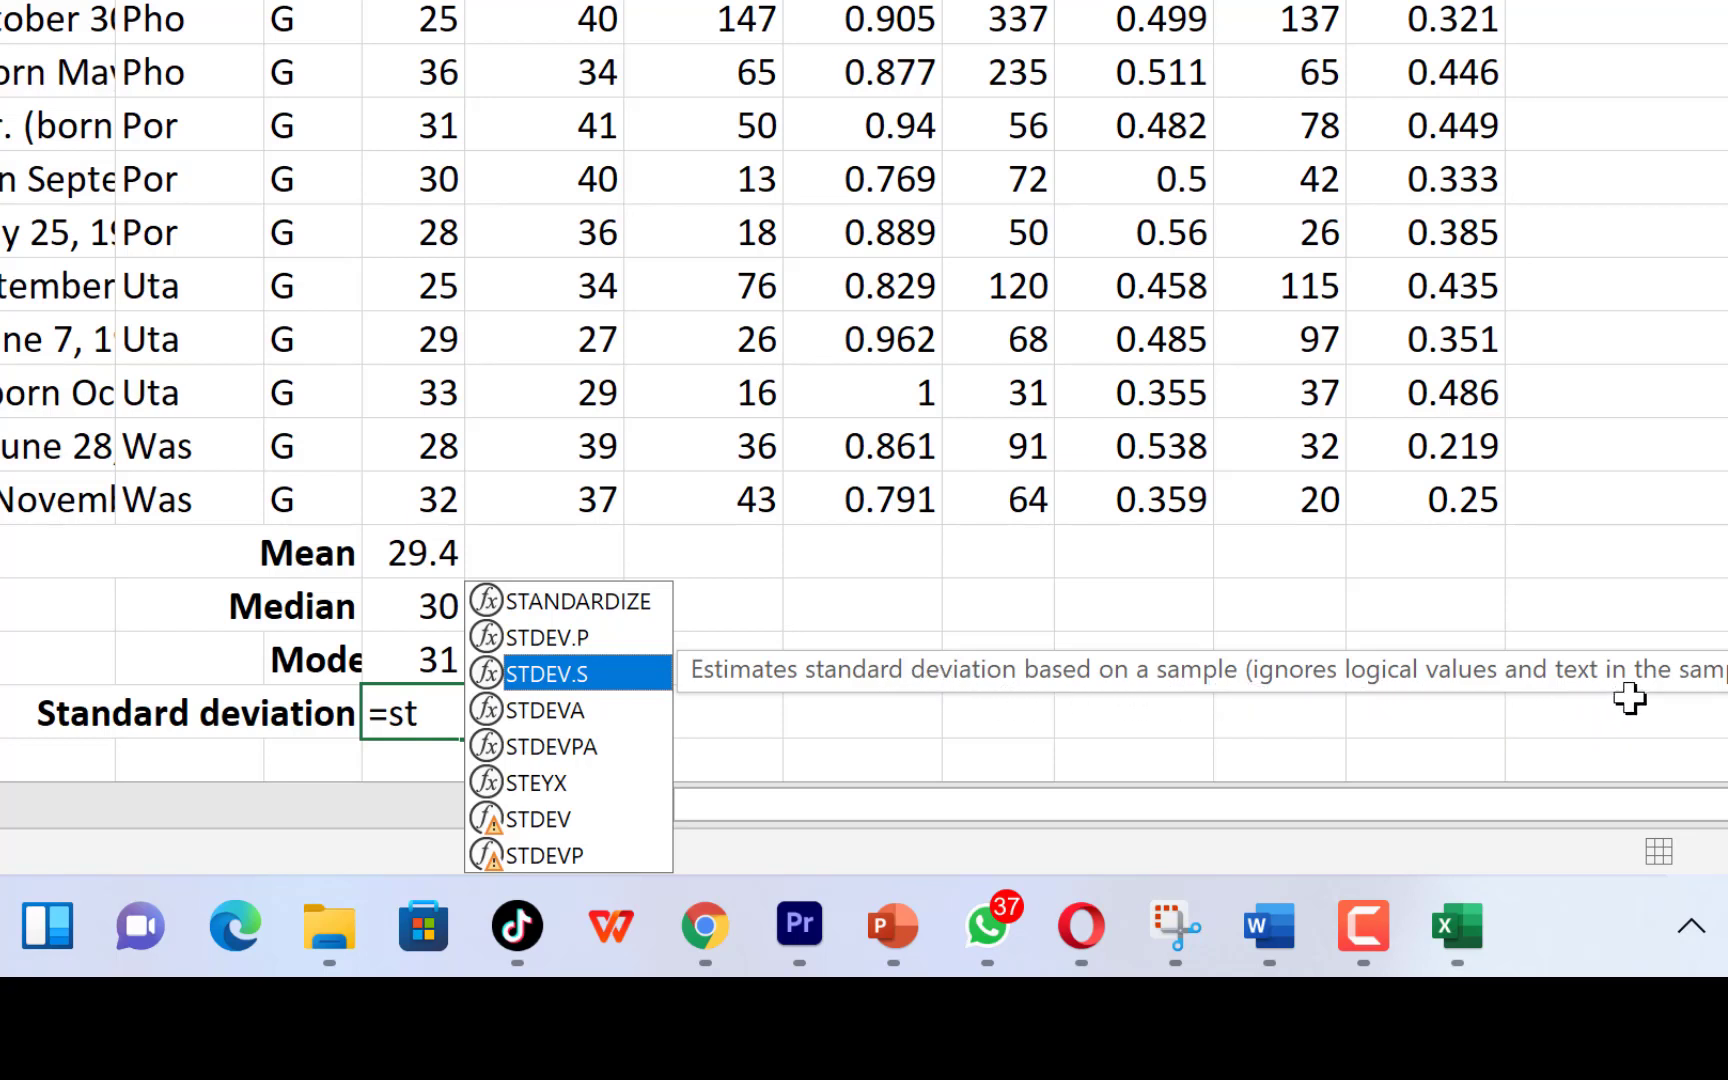
{"action": "double_click", "coordinate": [605, 674]}
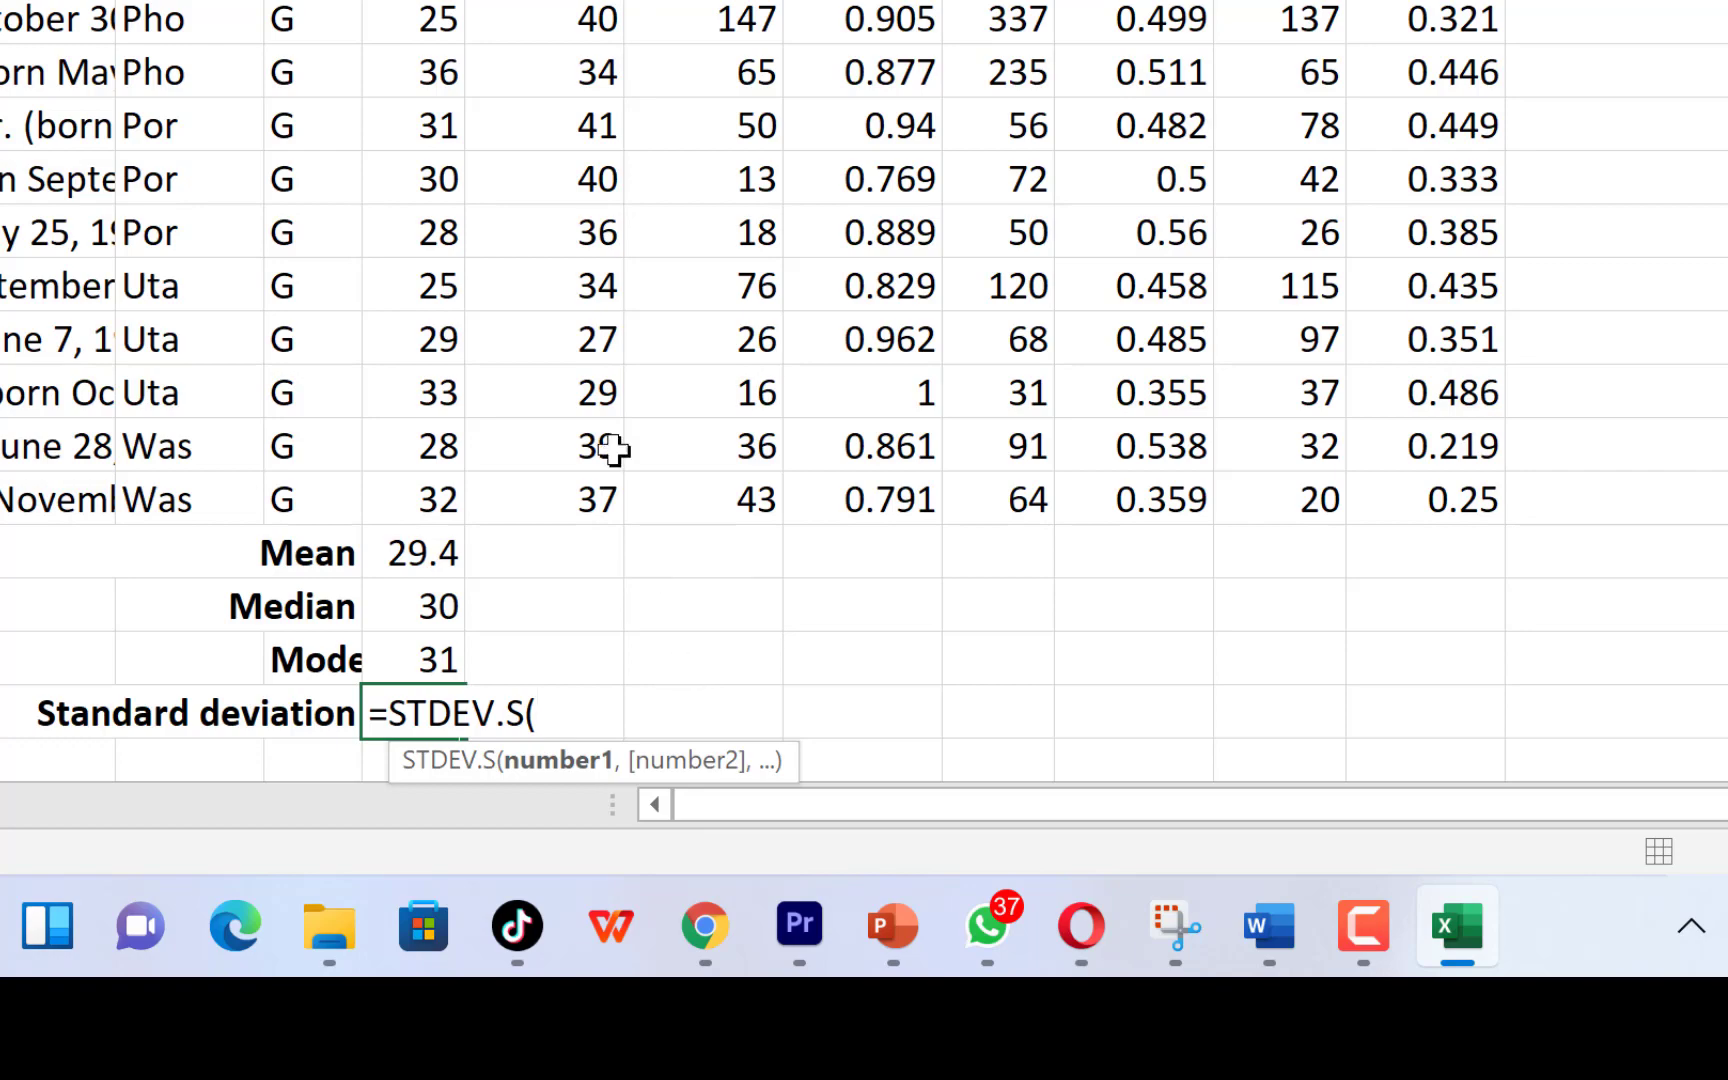
{"action": "scroll", "coordinate": [580, 120], "scroll_direction": "up", "scroll_amount": 3}
{"action": "left_click_drag", "start_coordinate": [410, 2], "coordinate": [404, 459]}
{"action": "left_click_drag", "start_coordinate": [382, 562], "coordinate": [540, 630]}
{"action": "key", "text": "Return"}
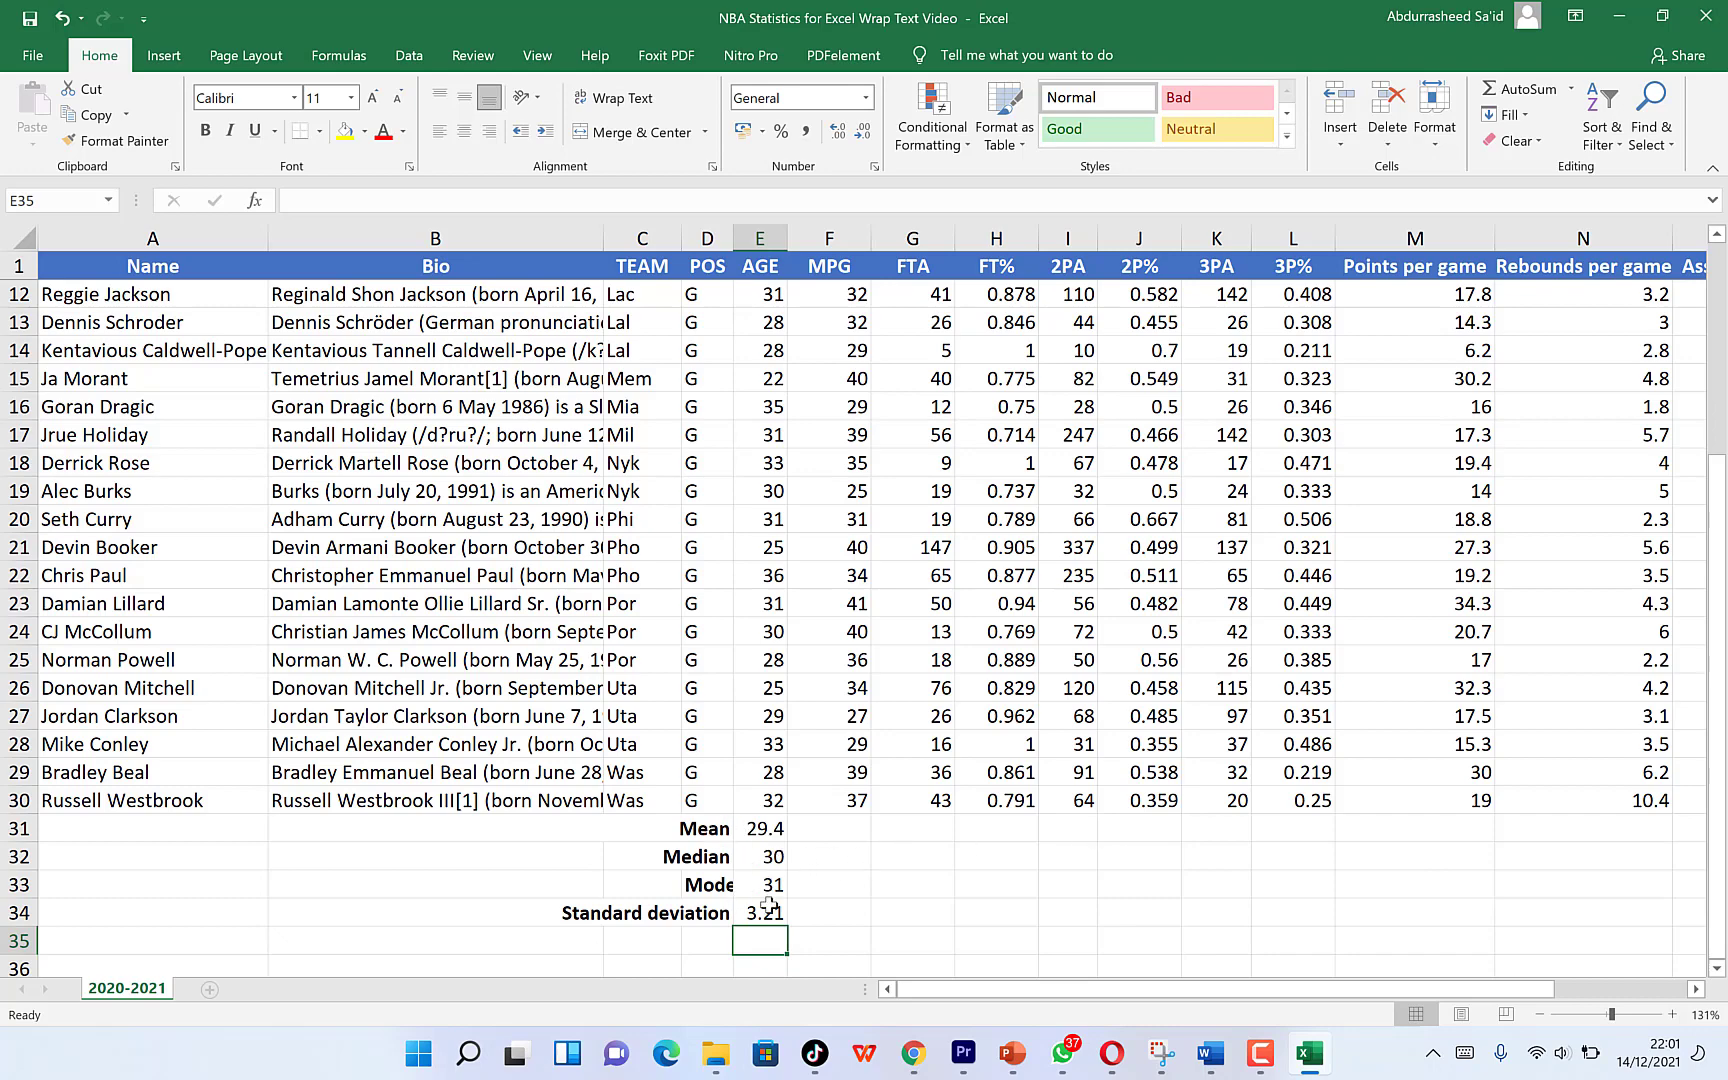
- Look over the MPG and FTA columns from the first player down to their mean cells in row 31
{"action": "scroll", "coordinate": [841, 598], "scroll_direction": "up", "scroll_amount": 4}
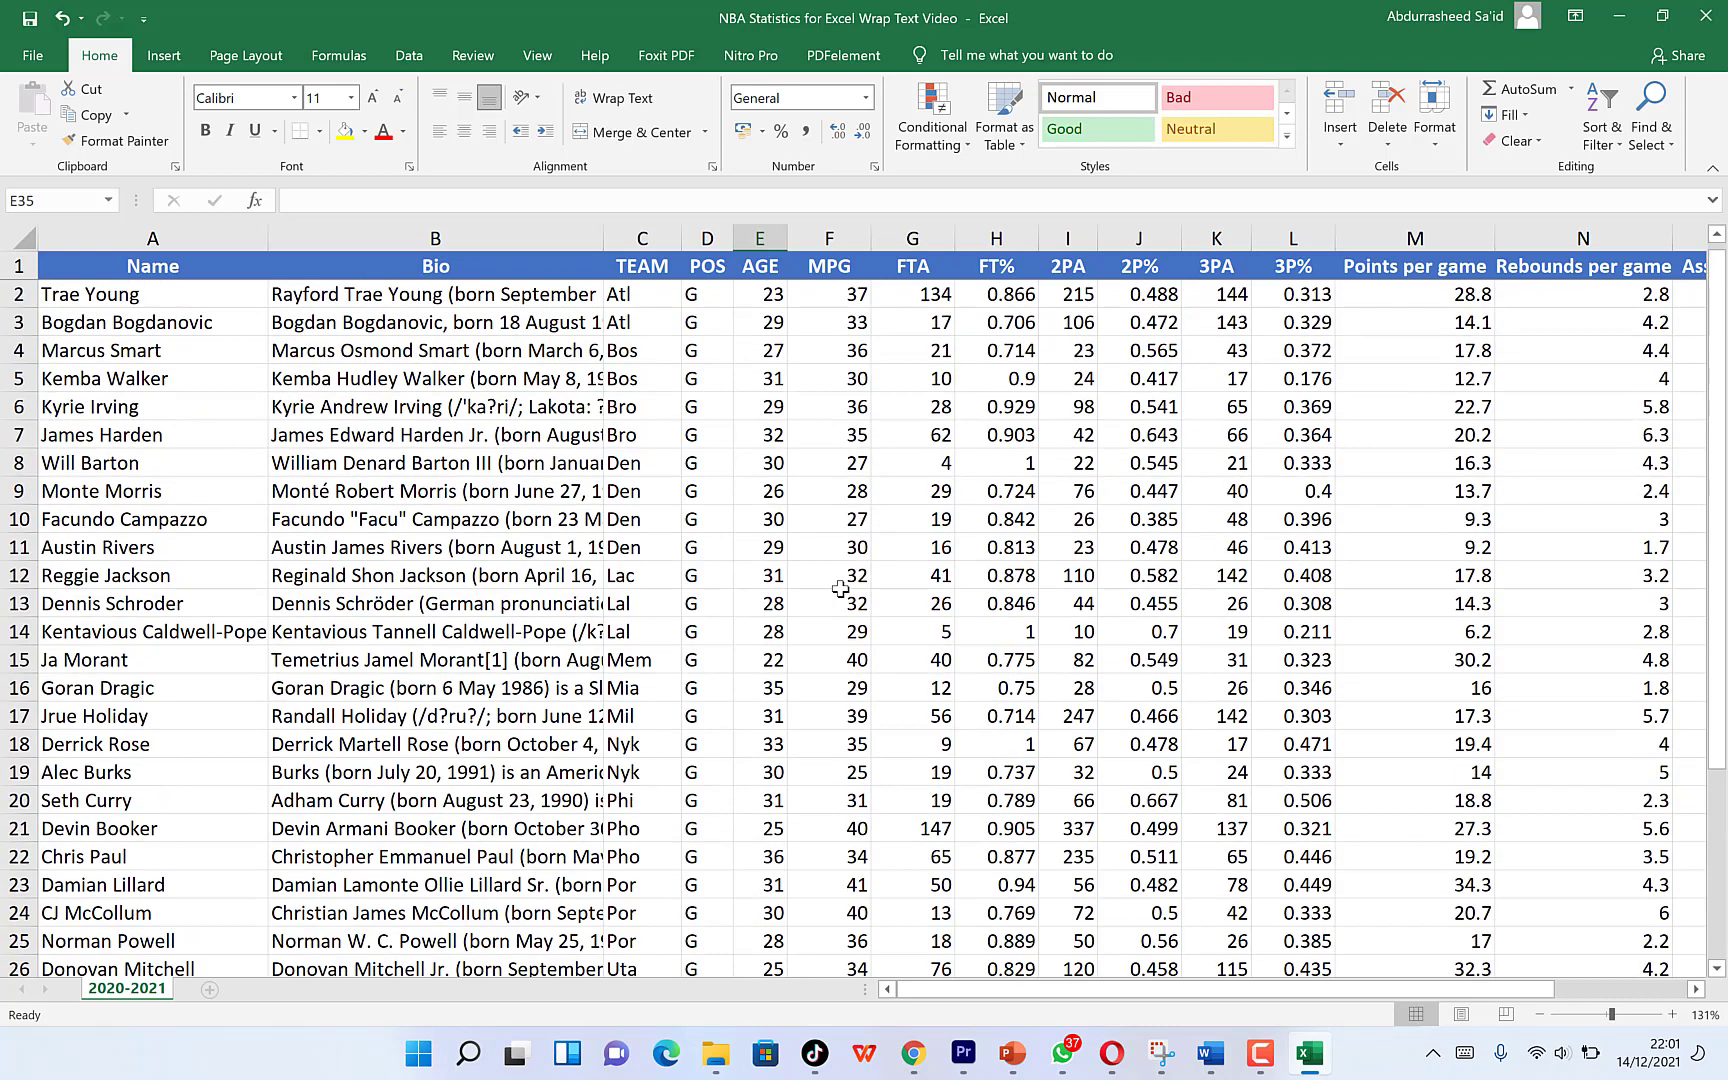
{"action": "scroll", "coordinate": [846, 575], "scroll_direction": "down", "scroll_amount": 4}
{"action": "scroll", "coordinate": [852, 620], "scroll_direction": "down", "scroll_amount": 2}
{"action": "left_click", "coordinate": [835, 603]}
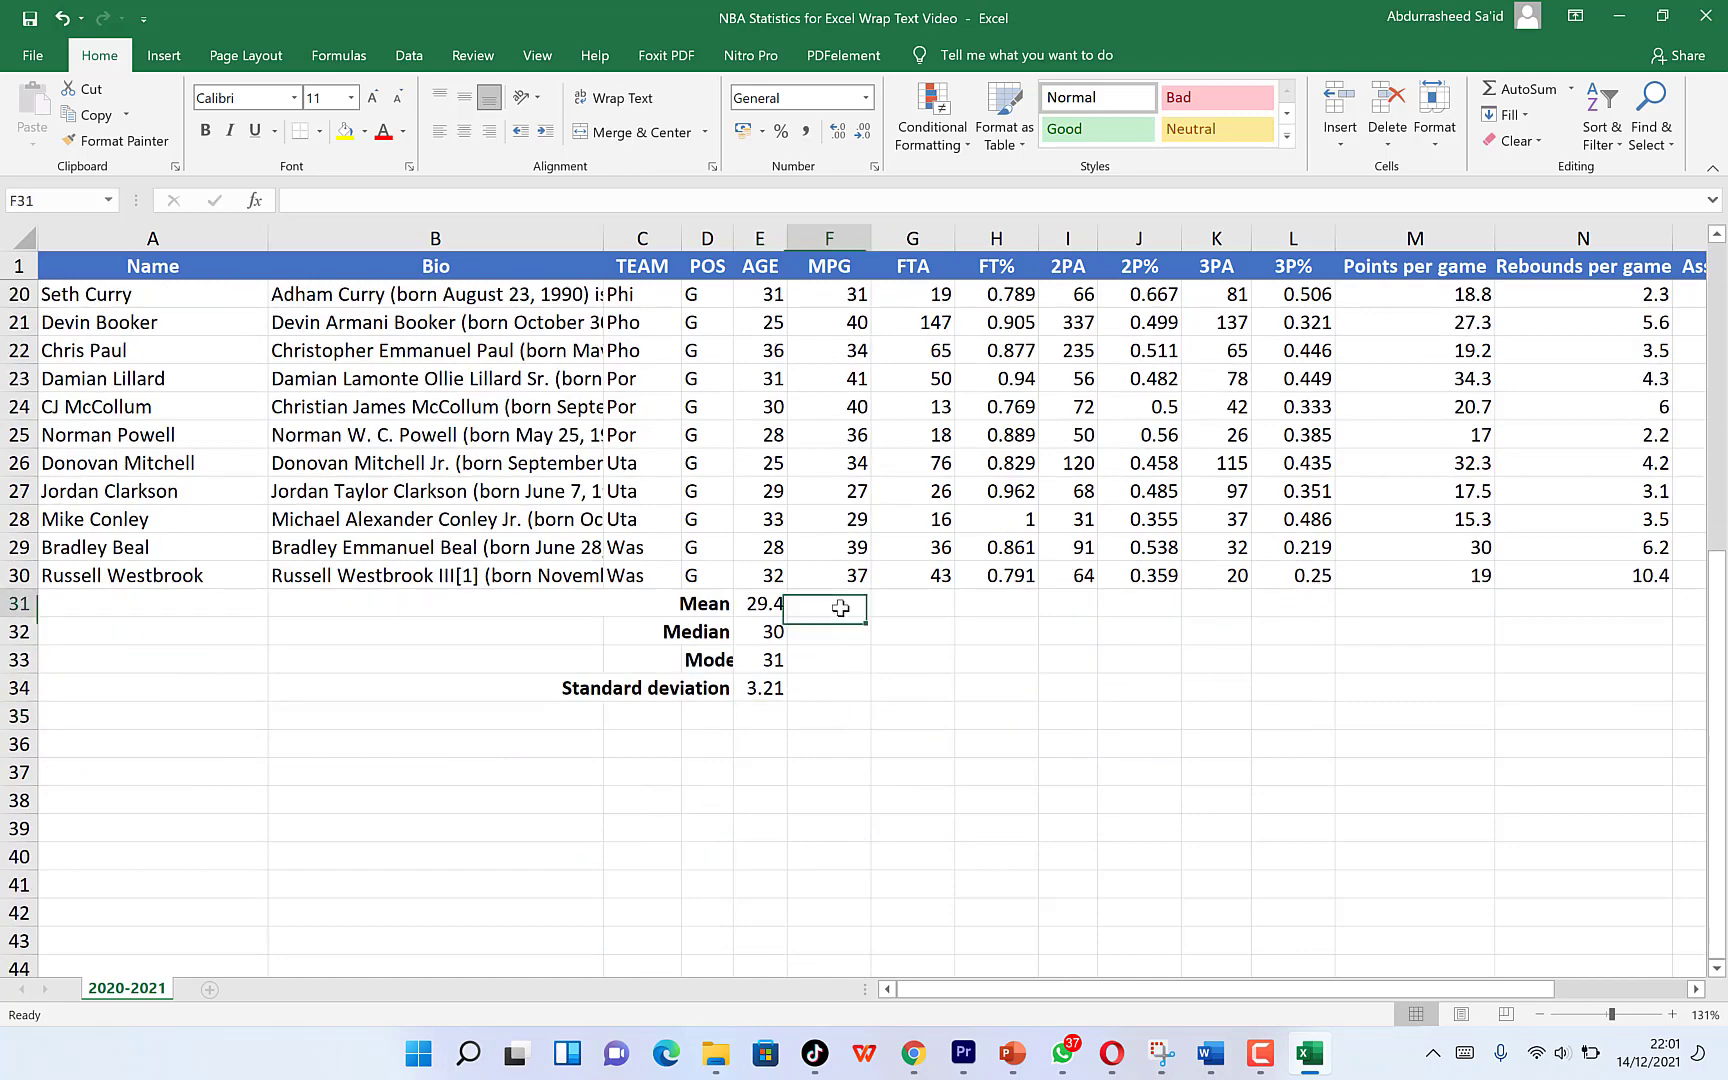
{"action": "scroll", "coordinate": [889, 341], "scroll_direction": "up", "scroll_amount": 3}
{"action": "scroll", "coordinate": [889, 341], "scroll_direction": "up", "scroll_amount": 3}
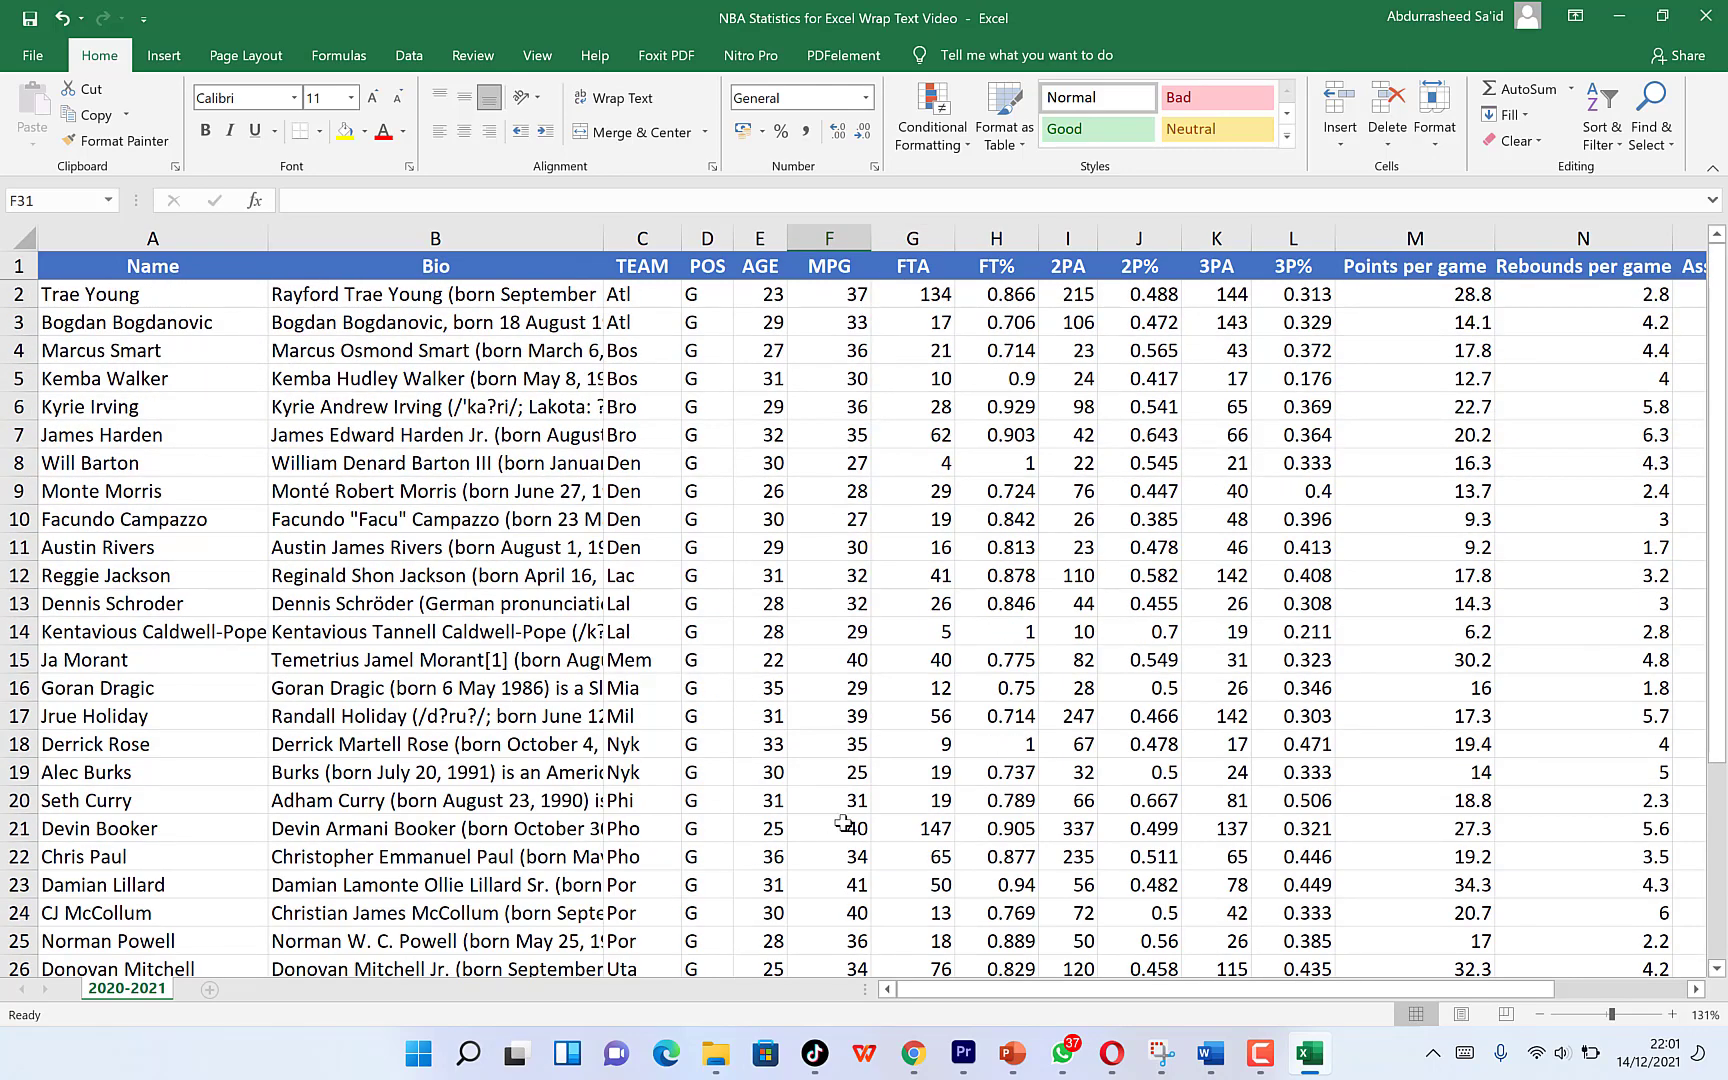
{"action": "scroll", "coordinate": [860, 808], "scroll_direction": "down", "scroll_amount": 4}
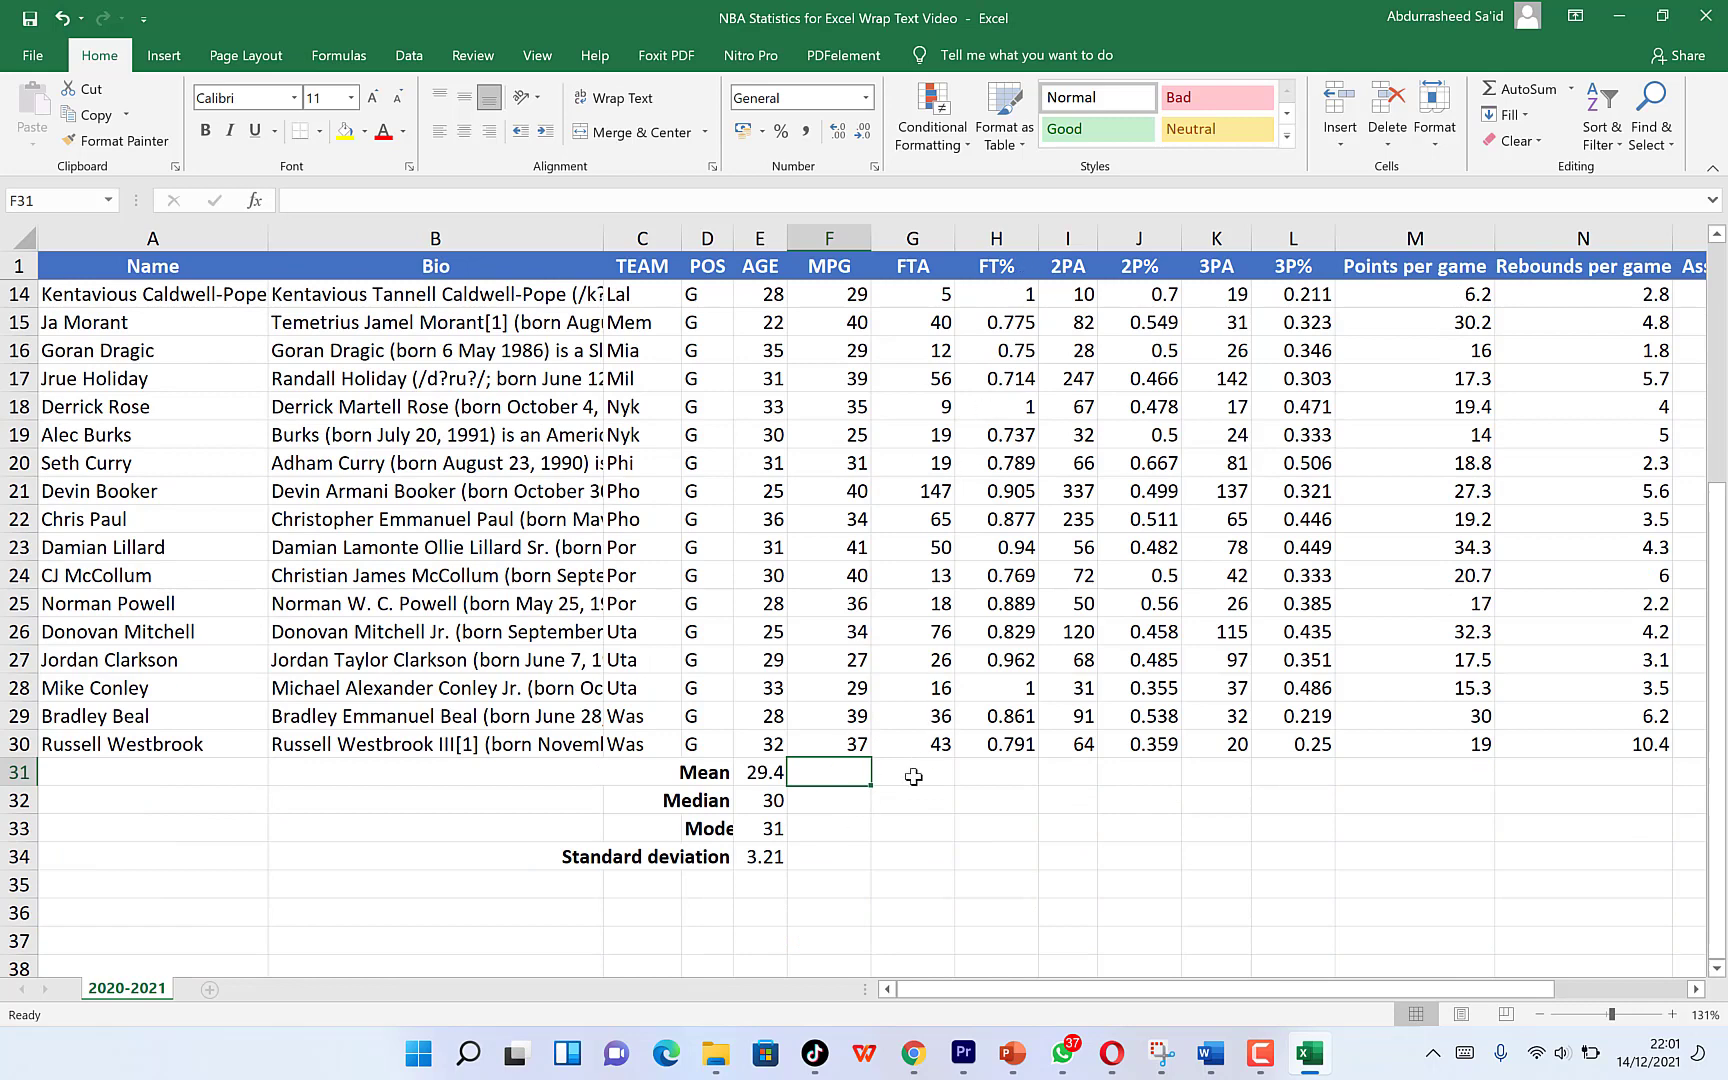
{"action": "left_click", "coordinate": [913, 776]}
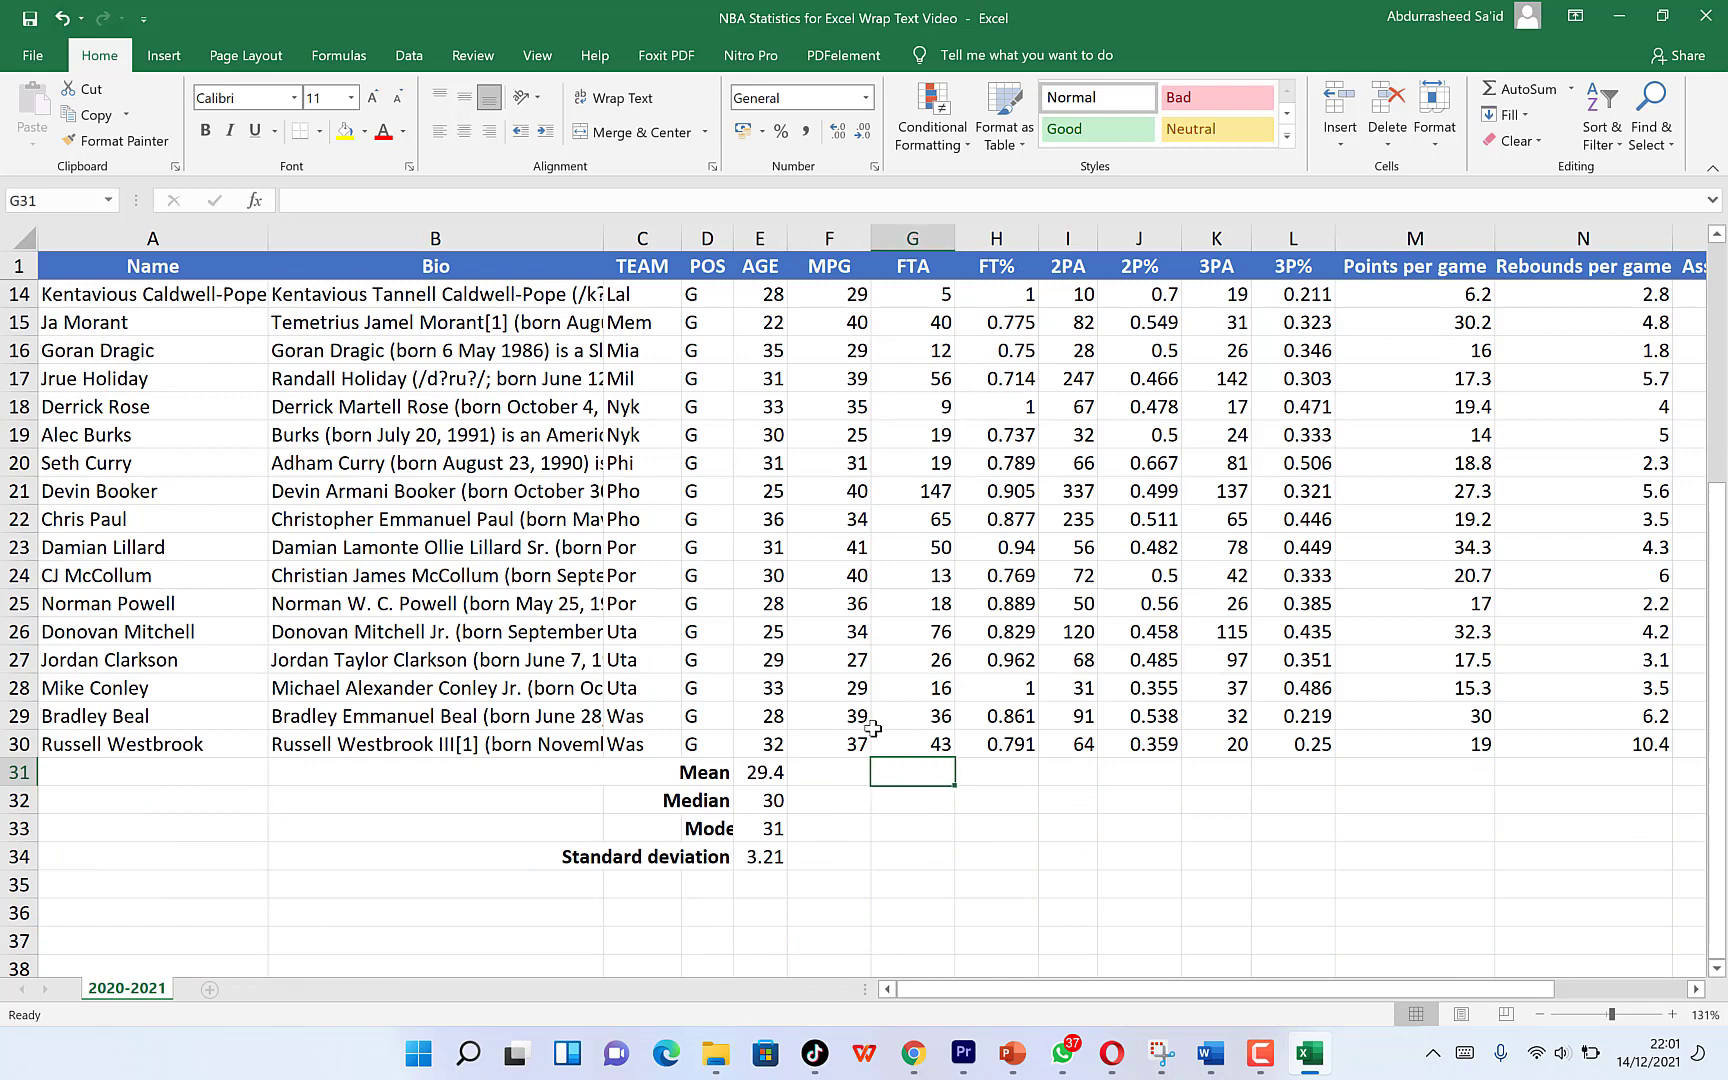
{"action": "left_click", "coordinate": [849, 773]}
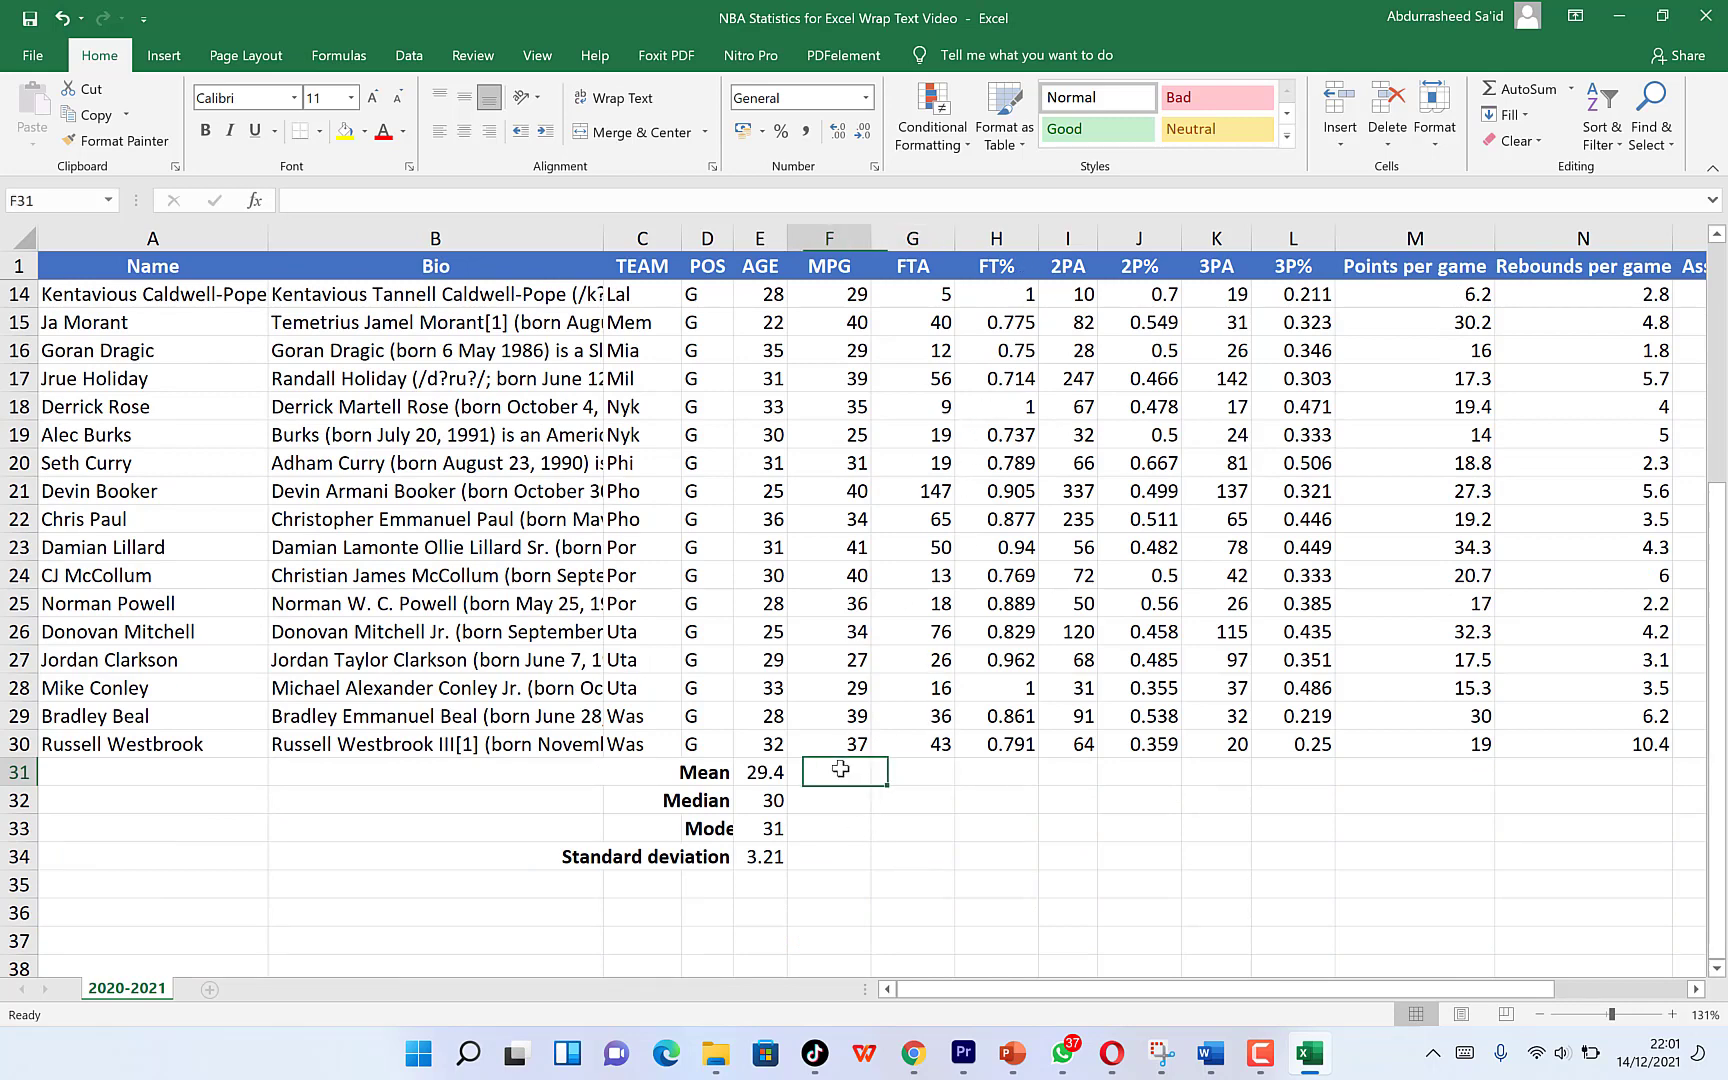
- Fill the AVERAGE formula from E31 across row 31 to the Blocks per game column, Q31
{"action": "left_click", "coordinate": [751, 772]}
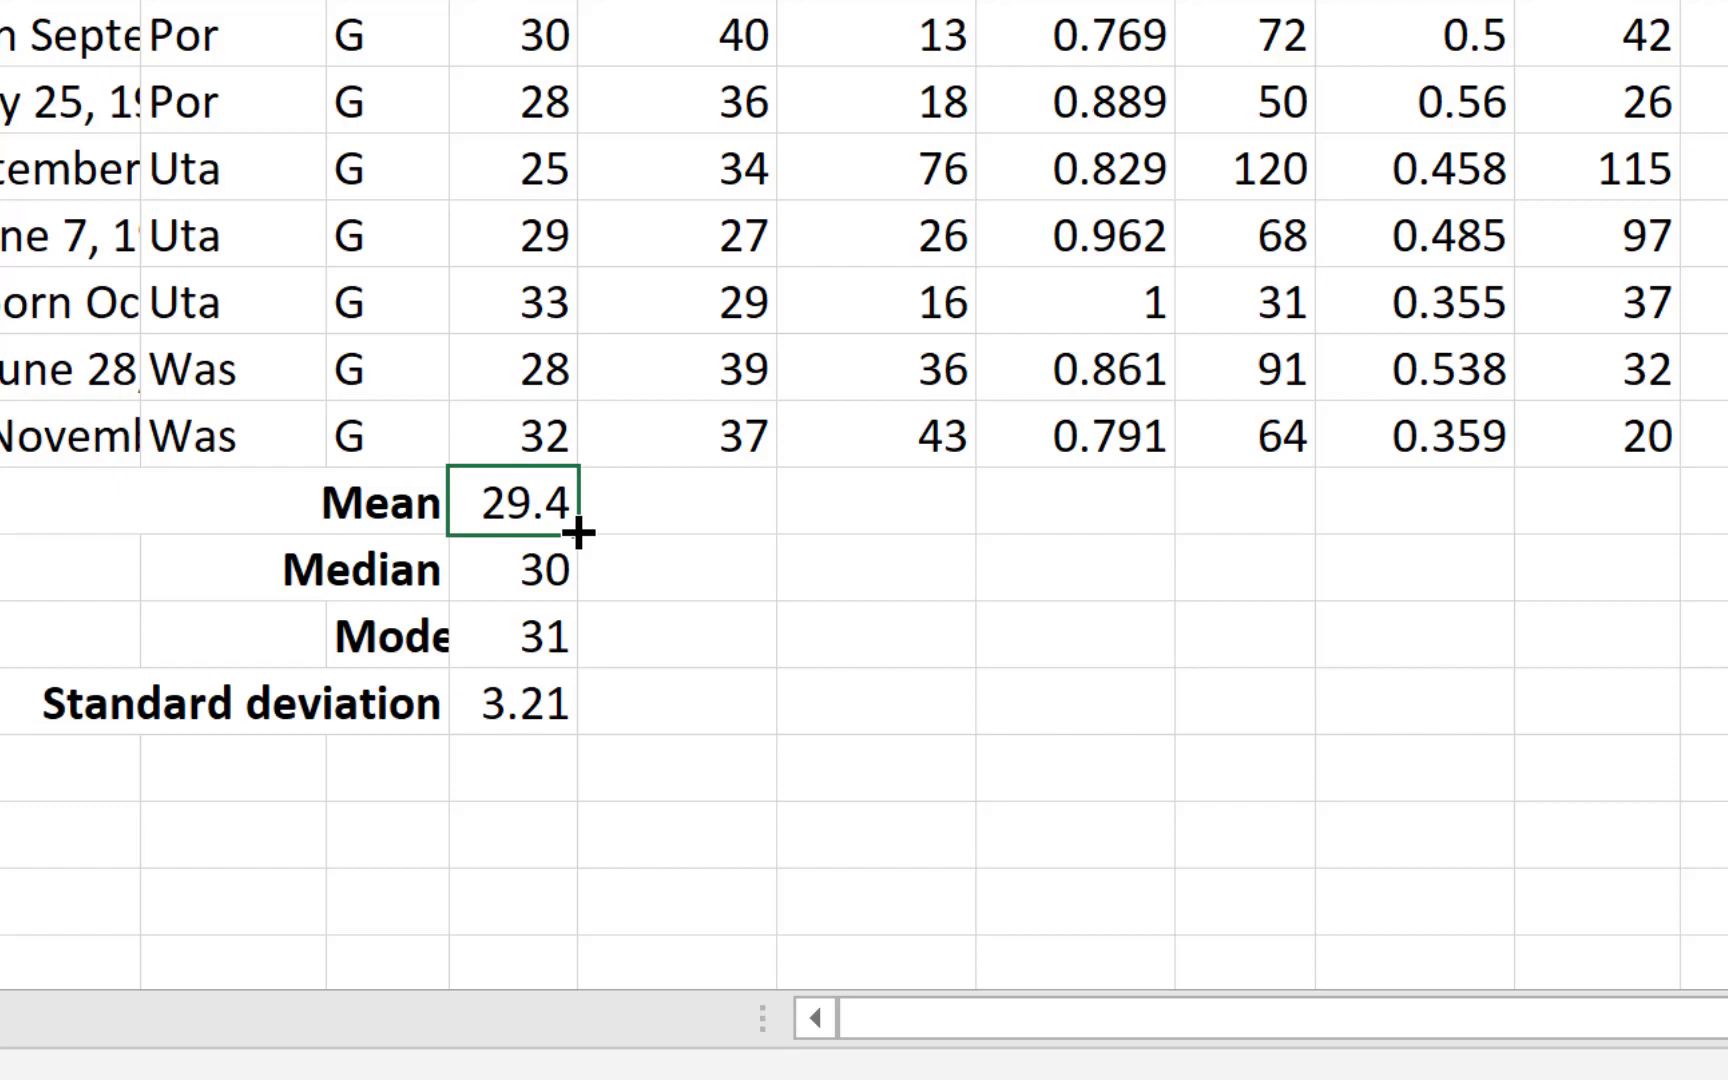
{"action": "left_click_drag", "start_coordinate": [578, 533], "coordinate": [1556, 518]}
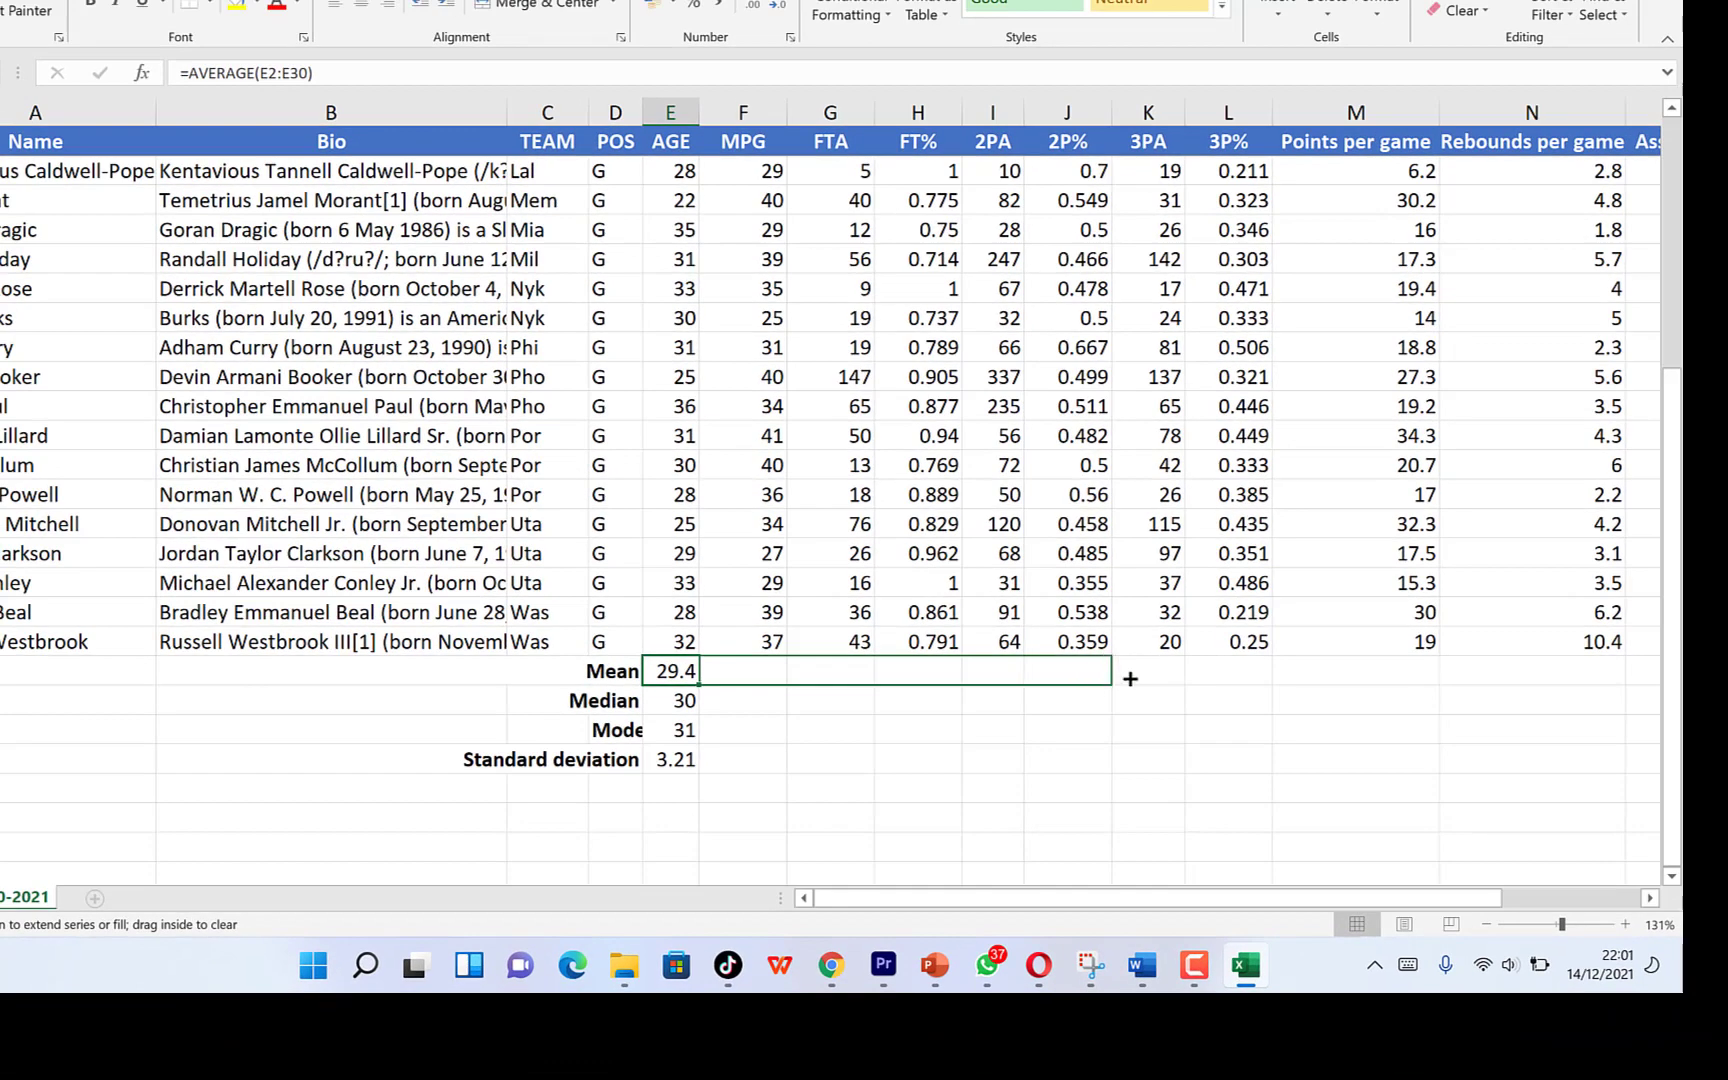
{"action": "left_click_drag", "start_coordinate": [1130, 679], "coordinate": [1535, 698]}
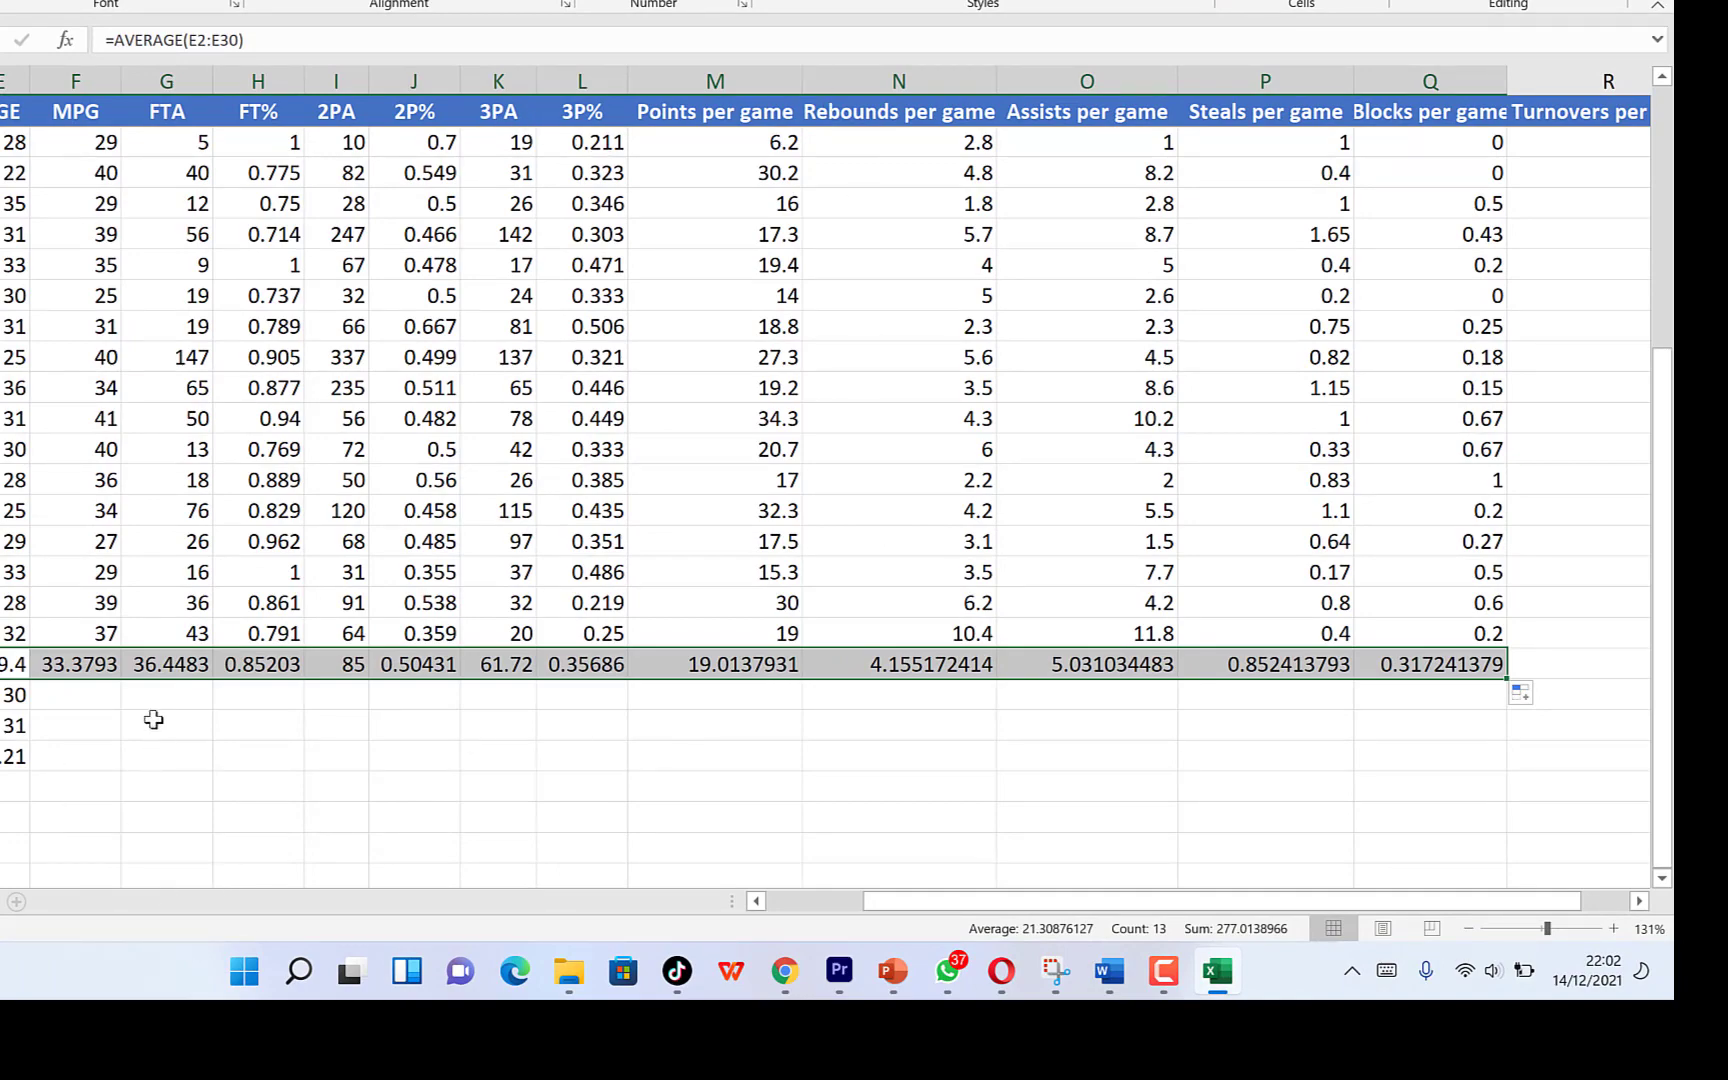
- Fill the MEDIAN formula from E32 and the MODE.SNGL formula from E33 across their rows to column Q
{"action": "left_click", "coordinate": [8, 696]}
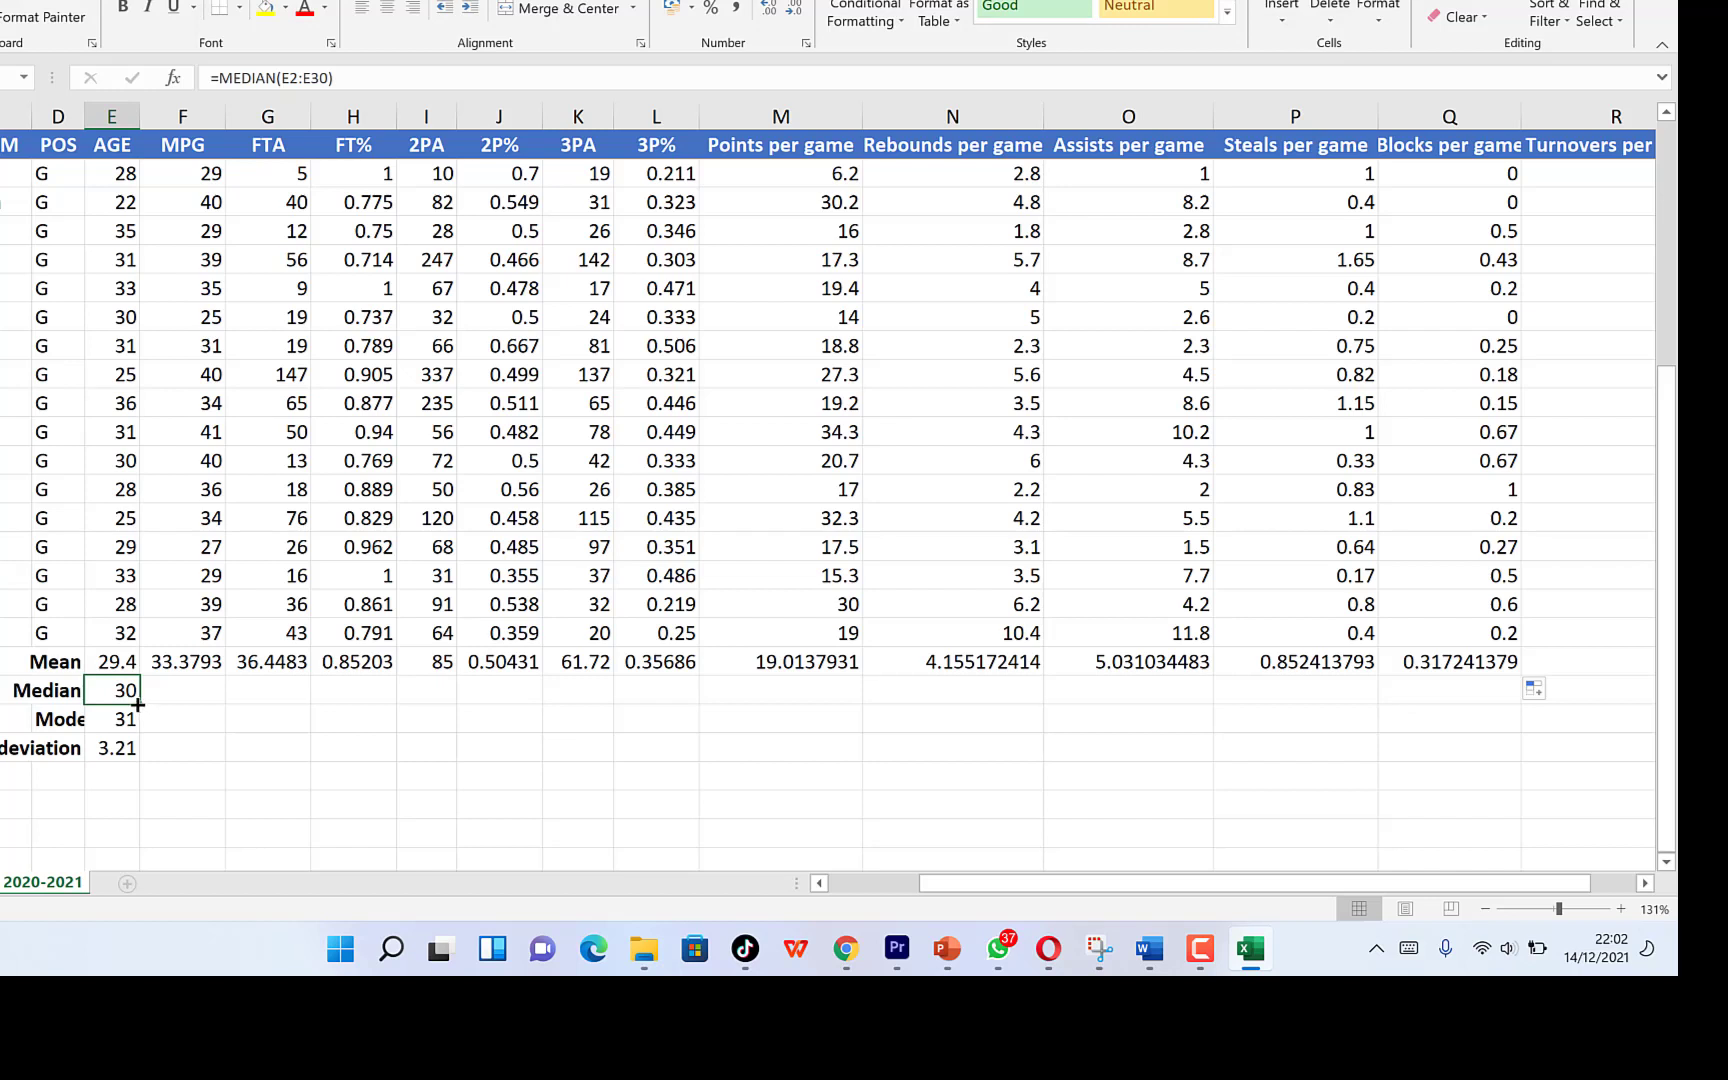
{"action": "left_click_drag", "start_coordinate": [138, 704], "coordinate": [1531, 689]}
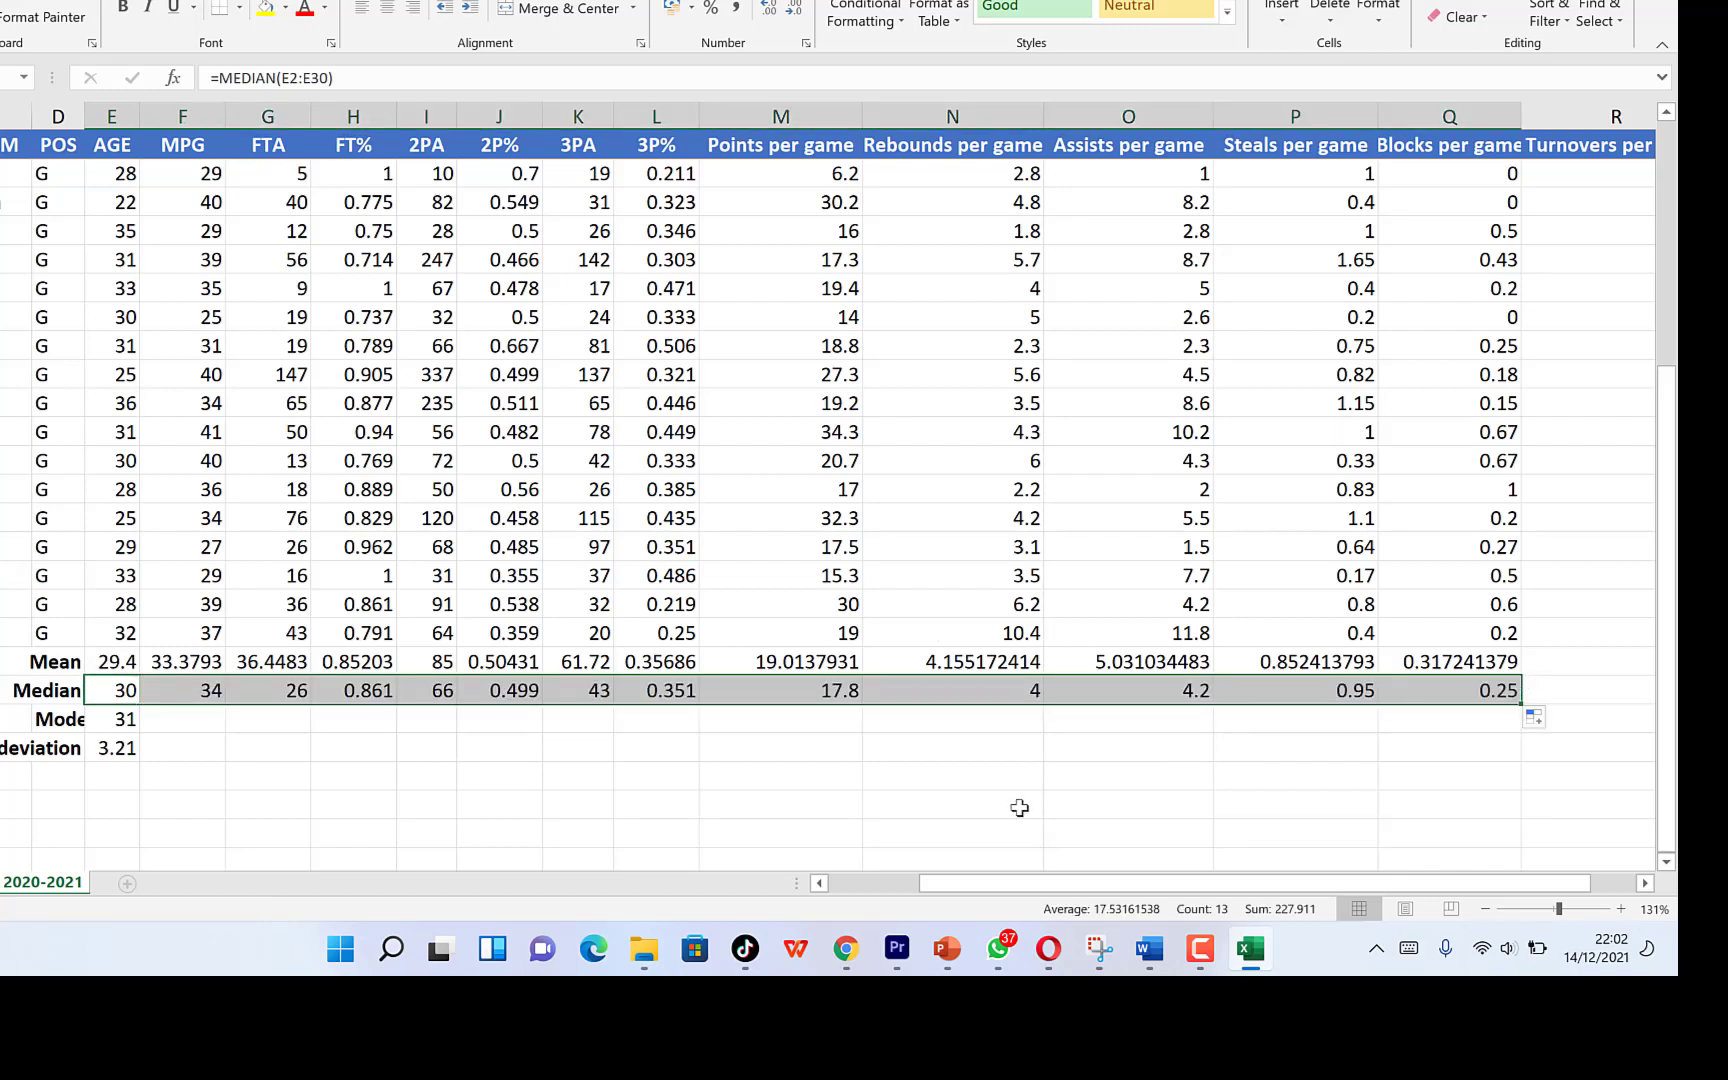
{"action": "left_click", "coordinate": [114, 725]}
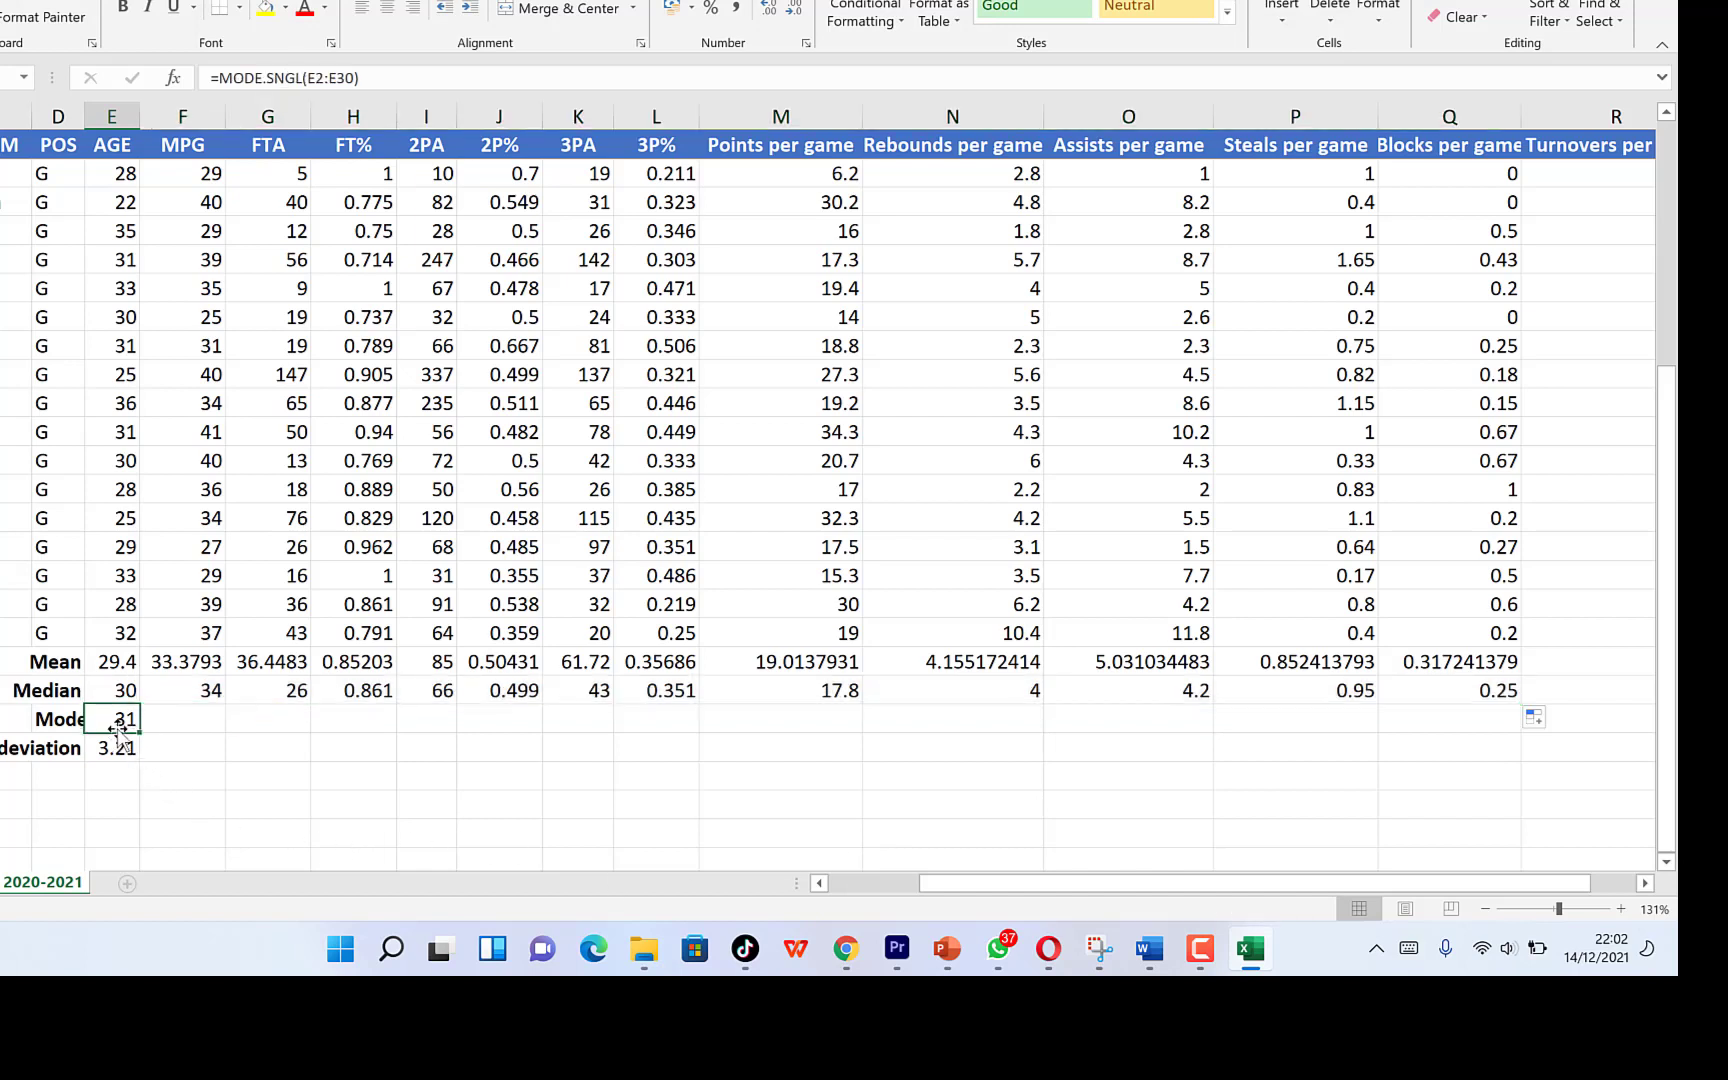
{"action": "left_click_drag", "start_coordinate": [138, 733], "coordinate": [1486, 729]}
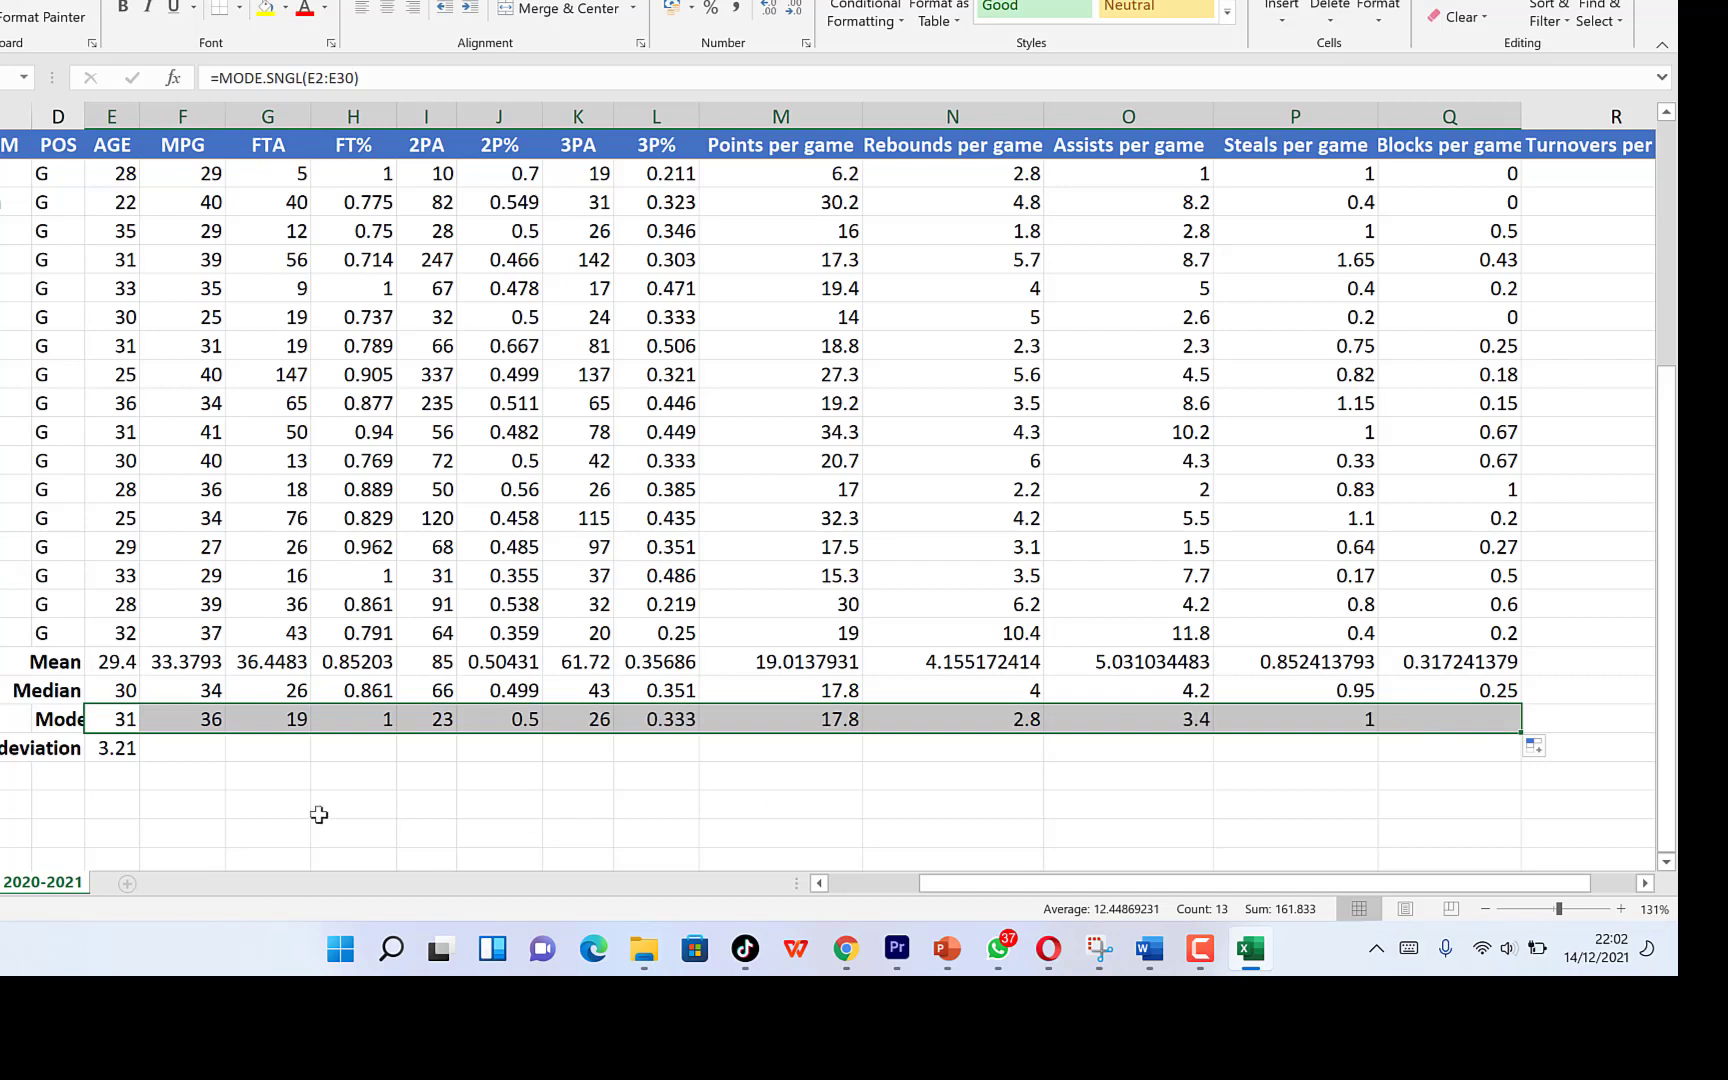
- Fill the STDEV.S formula from E34 across row 34 to the Blocks per game column, Q34
{"action": "left_click", "coordinate": [112, 745]}
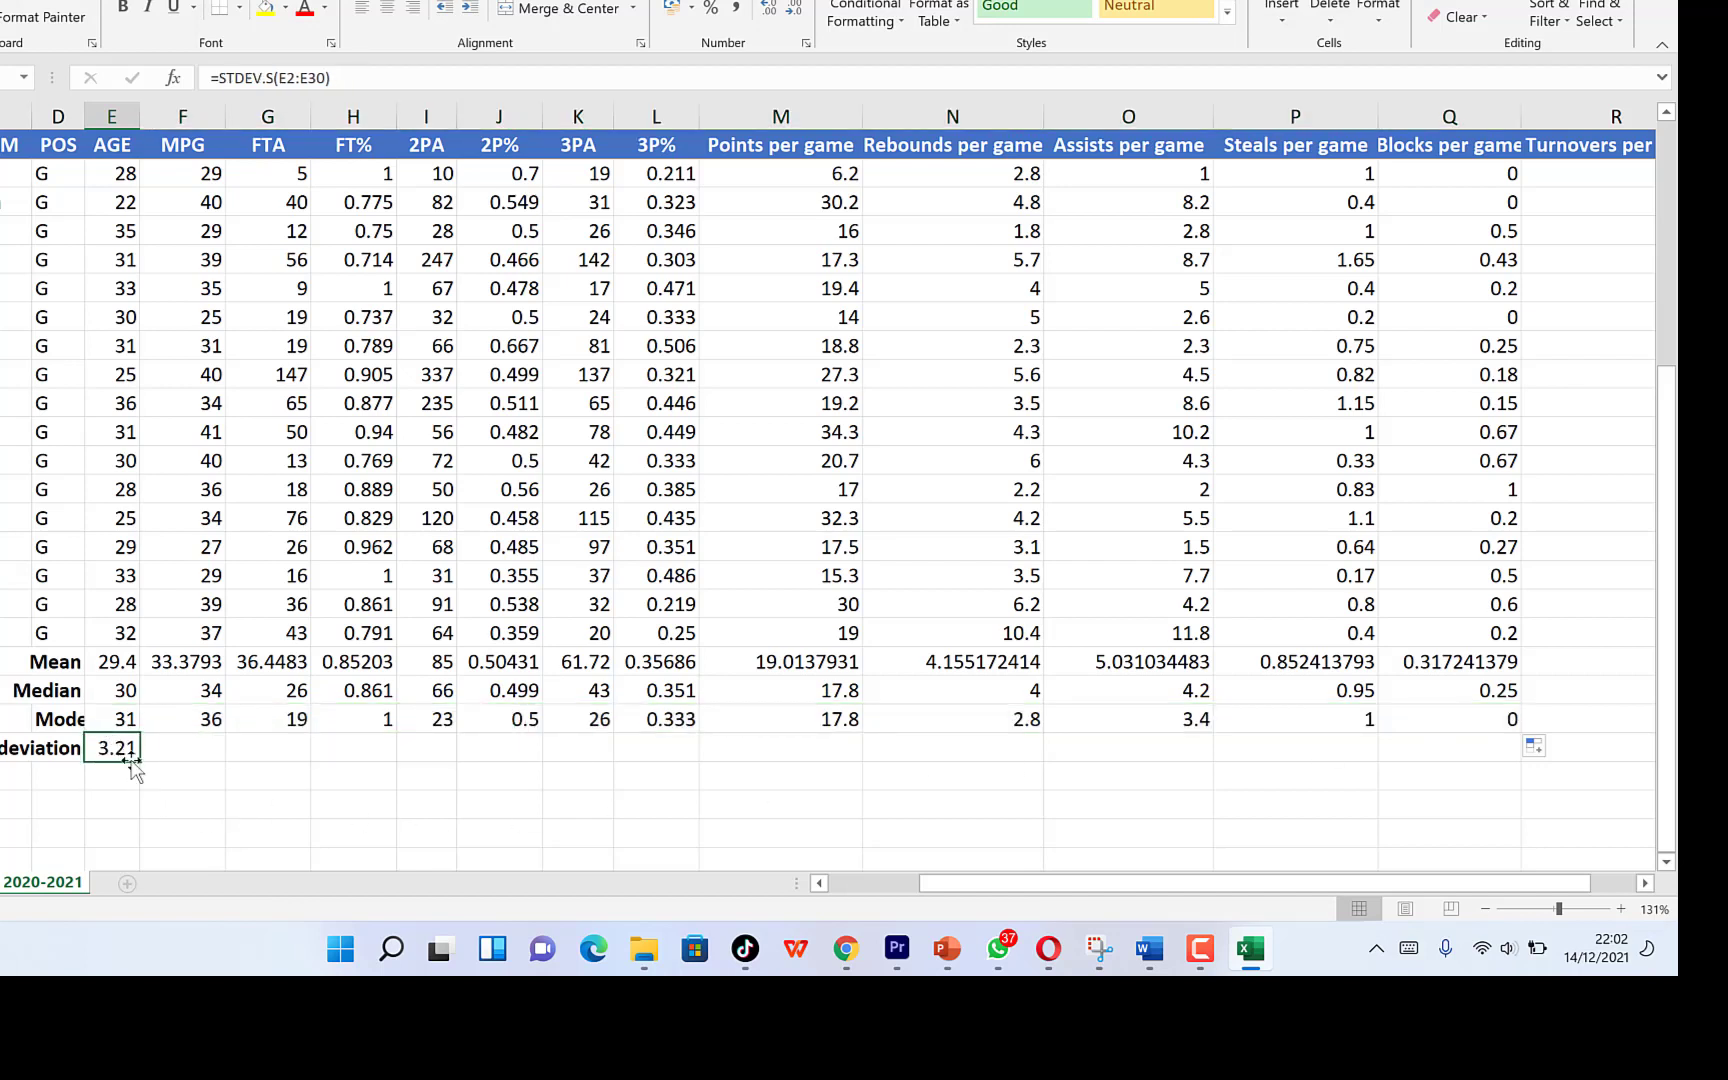
{"action": "left_click_drag", "start_coordinate": [139, 762], "coordinate": [1478, 738]}
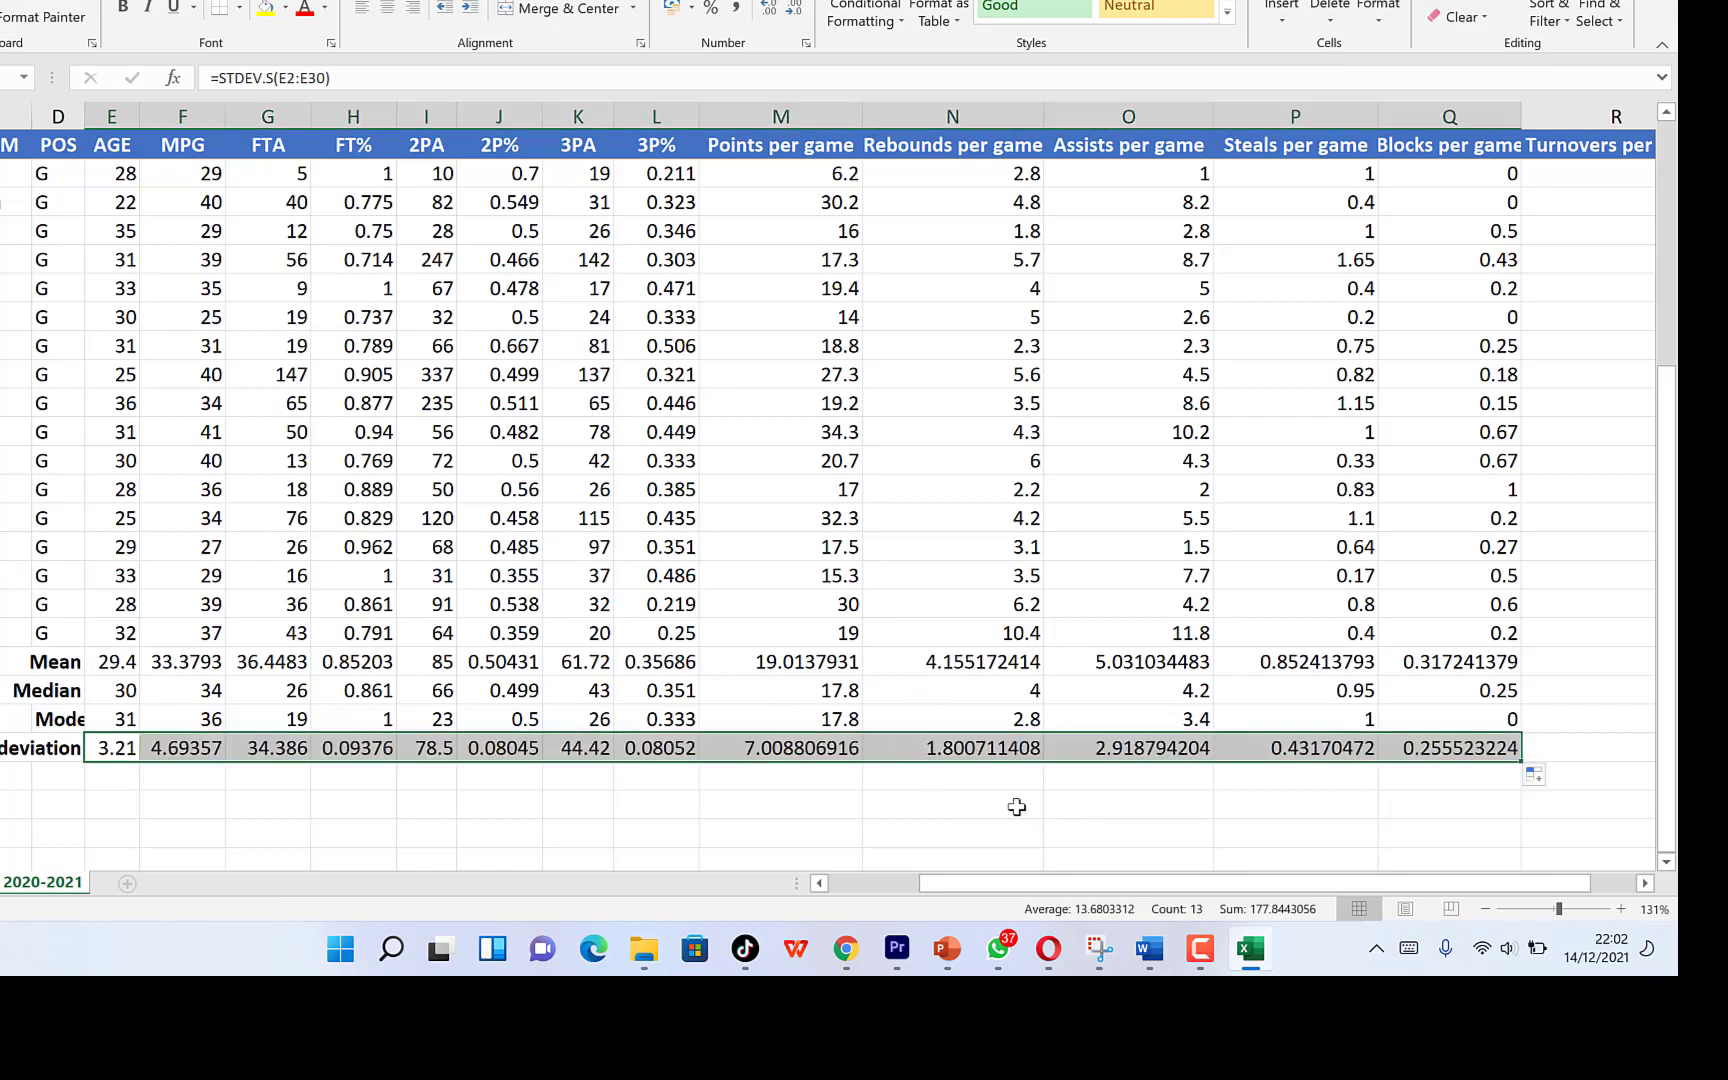
{"action": "left_click_drag", "start_coordinate": [1075, 883], "coordinate": [985, 883]}
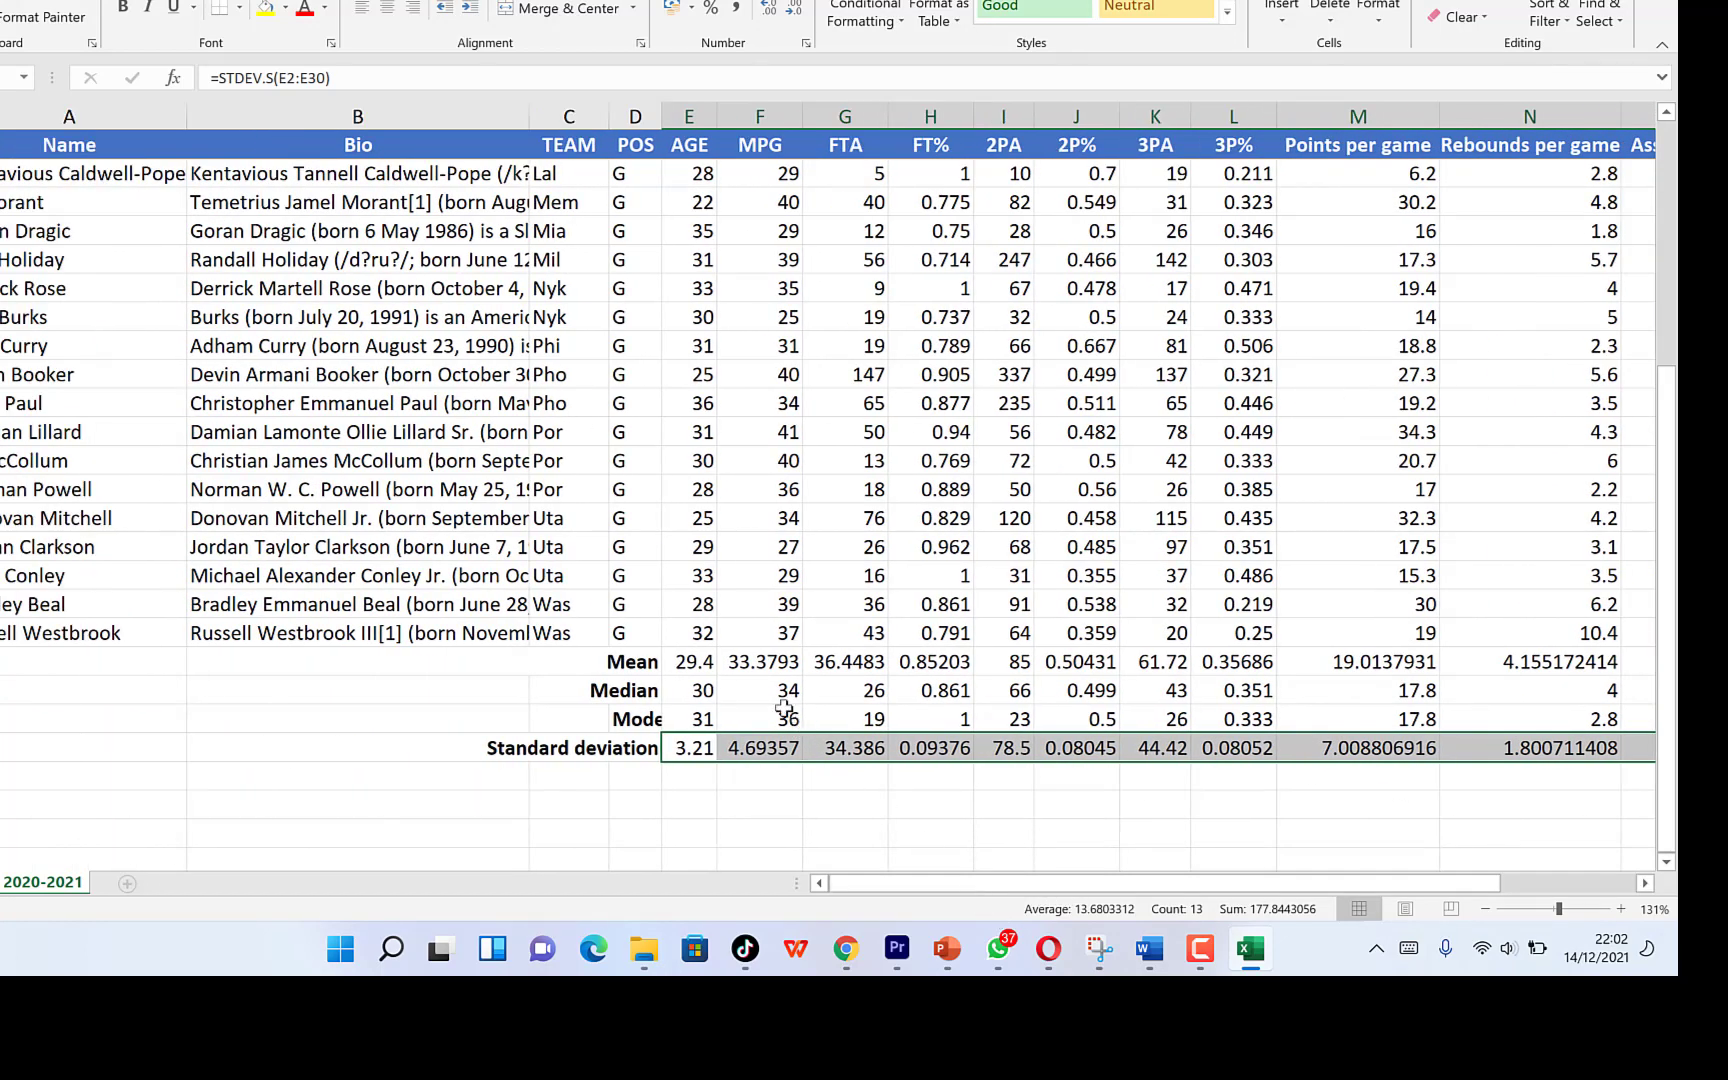
{"action": "scroll", "coordinate": [857, 719], "scroll_direction": "up", "scroll_amount": 1}
{"action": "scroll", "coordinate": [833, 770], "scroll_direction": "down", "scroll_amount": 1}
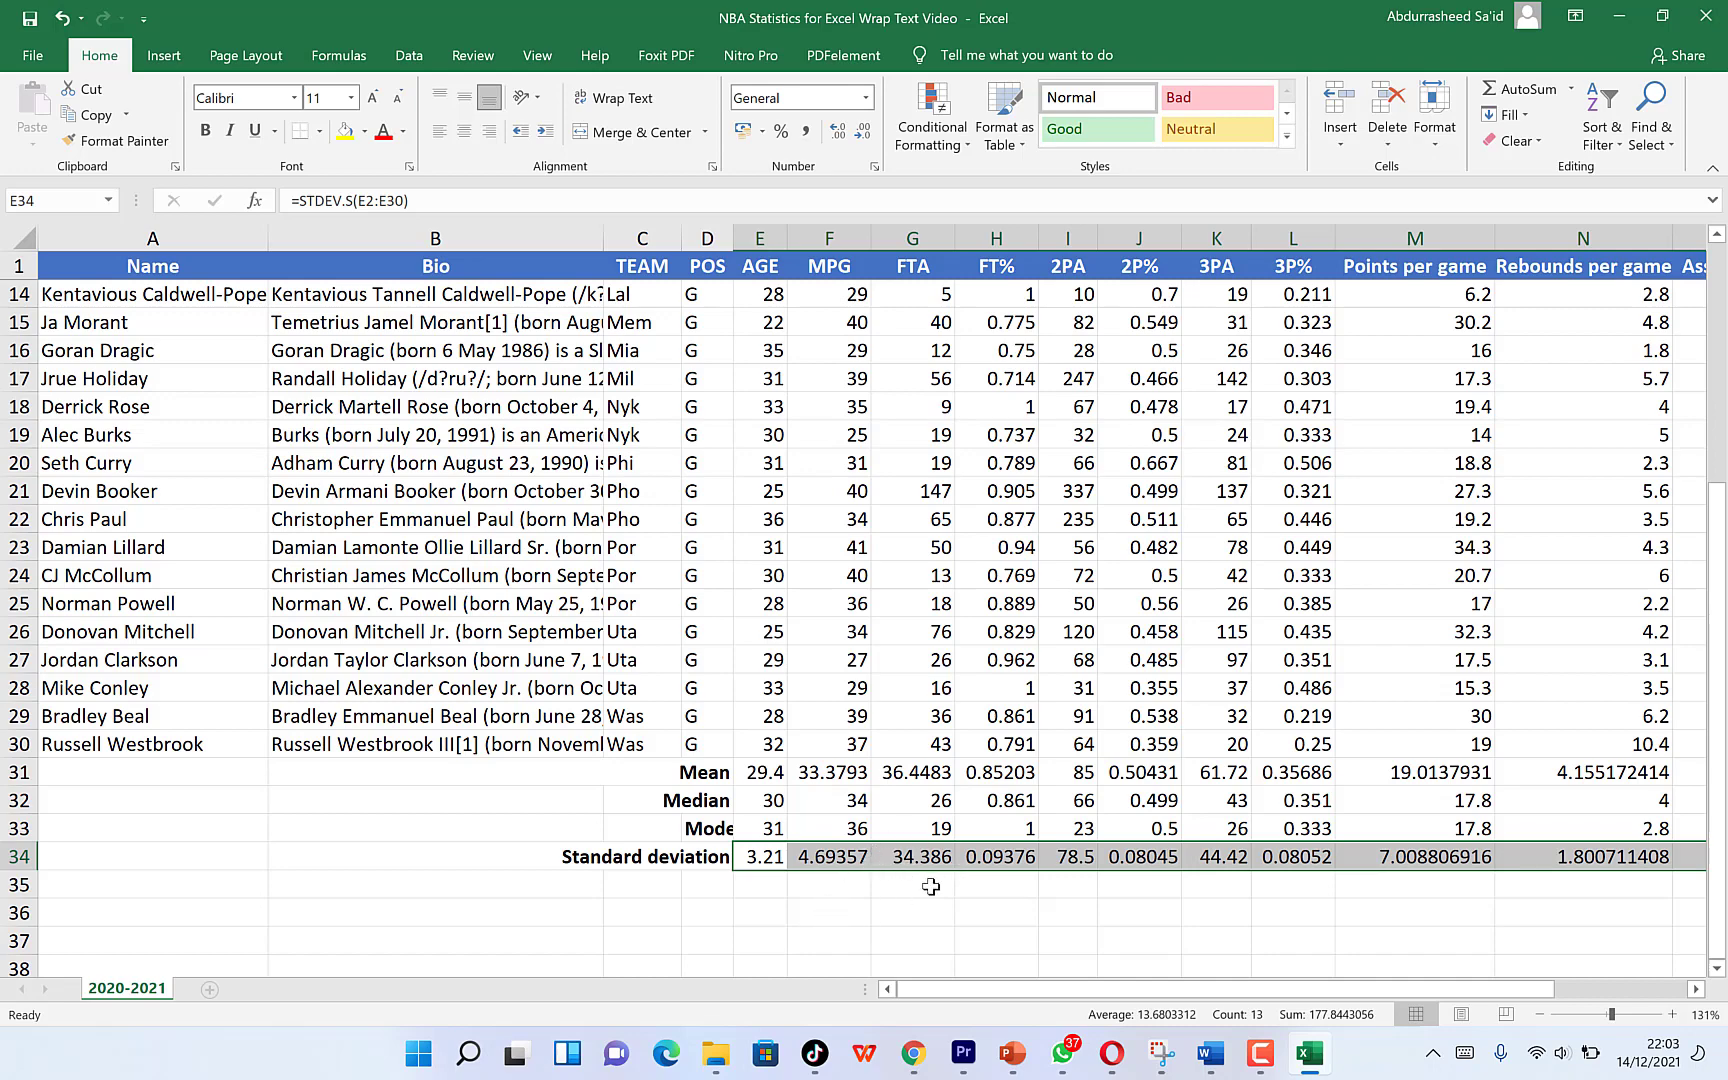
{"action": "scroll", "coordinate": [930, 886], "scroll_direction": "down", "scroll_amount": 3}
{"action": "scroll", "coordinate": [930, 880], "scroll_direction": "up", "scroll_amount": 6}
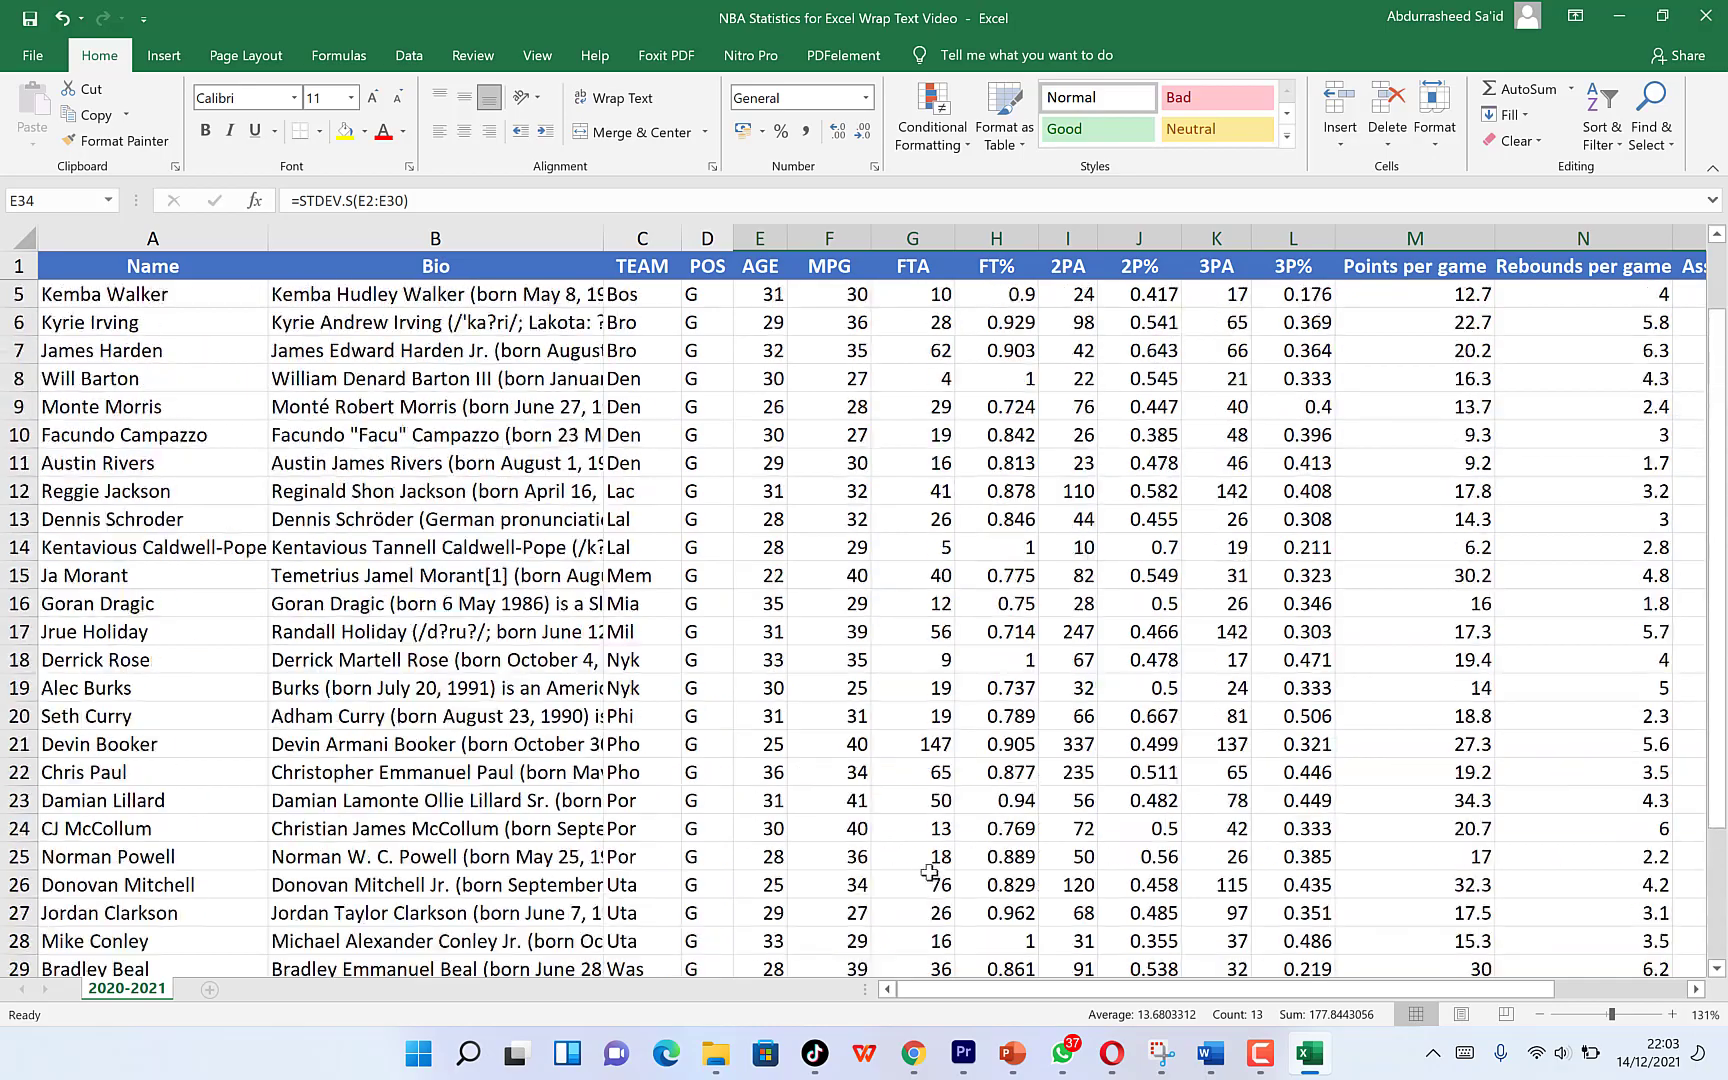